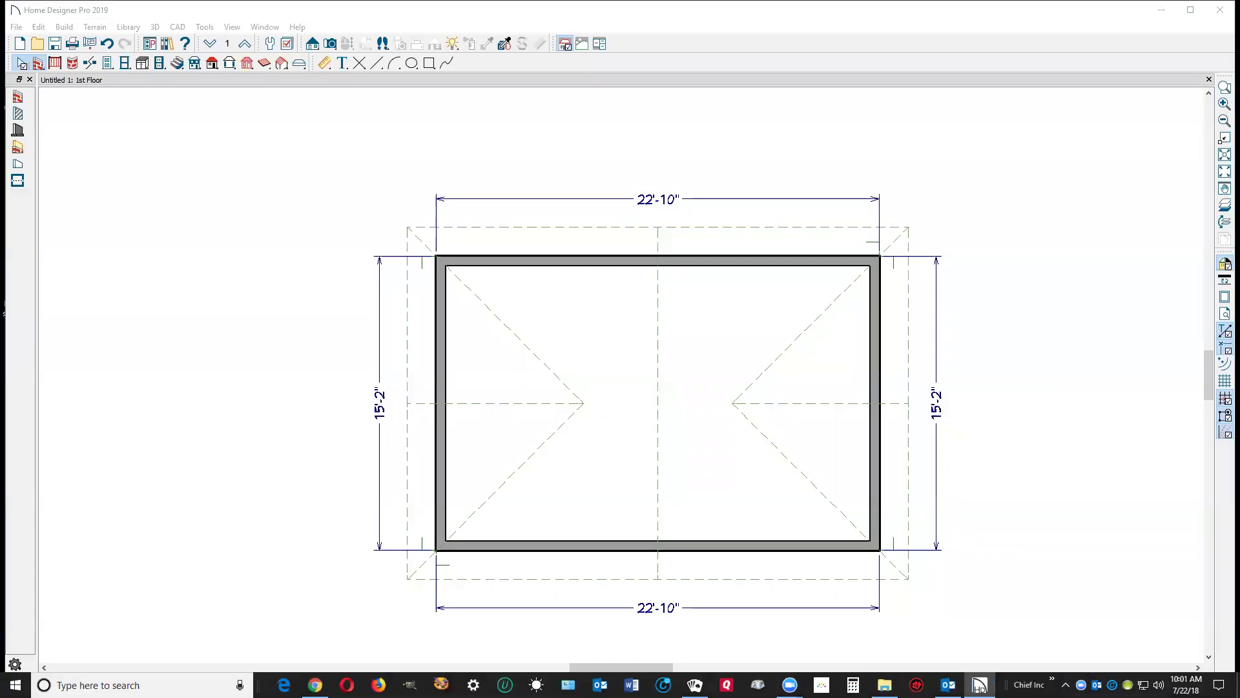
# Inspect the house in a 3D overview and an interior camera view before editing.
pyautogui.click(970, 419)
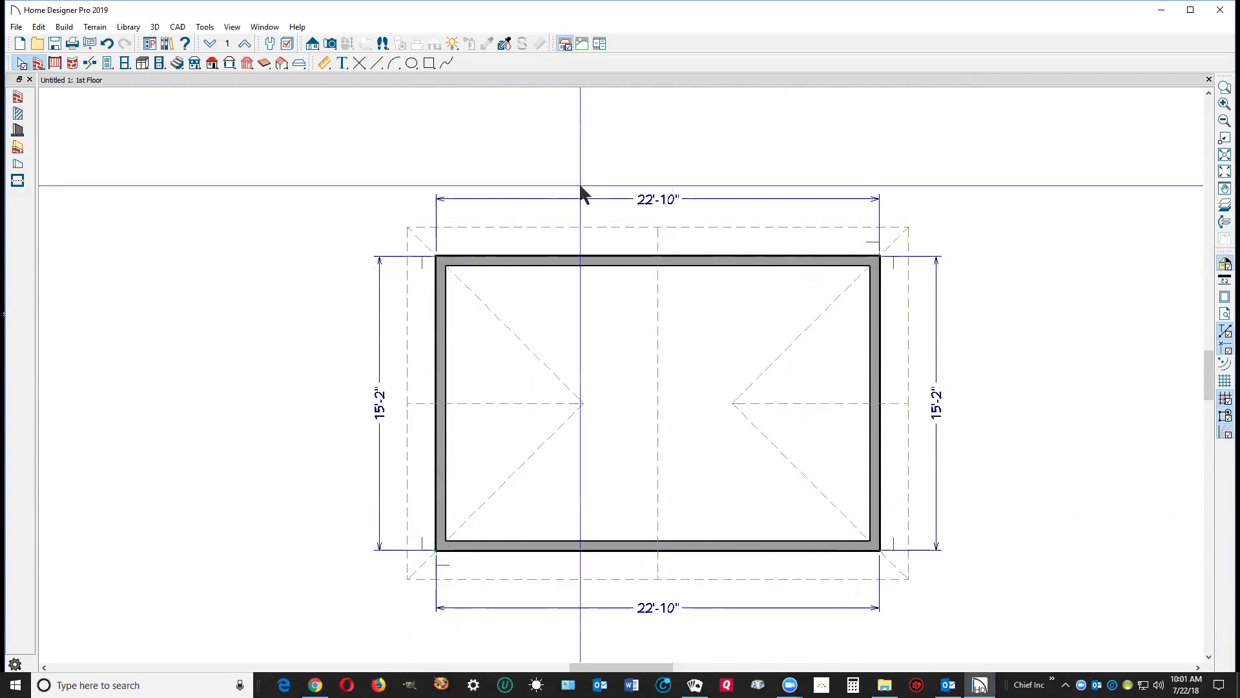
pyautogui.click(330, 46)
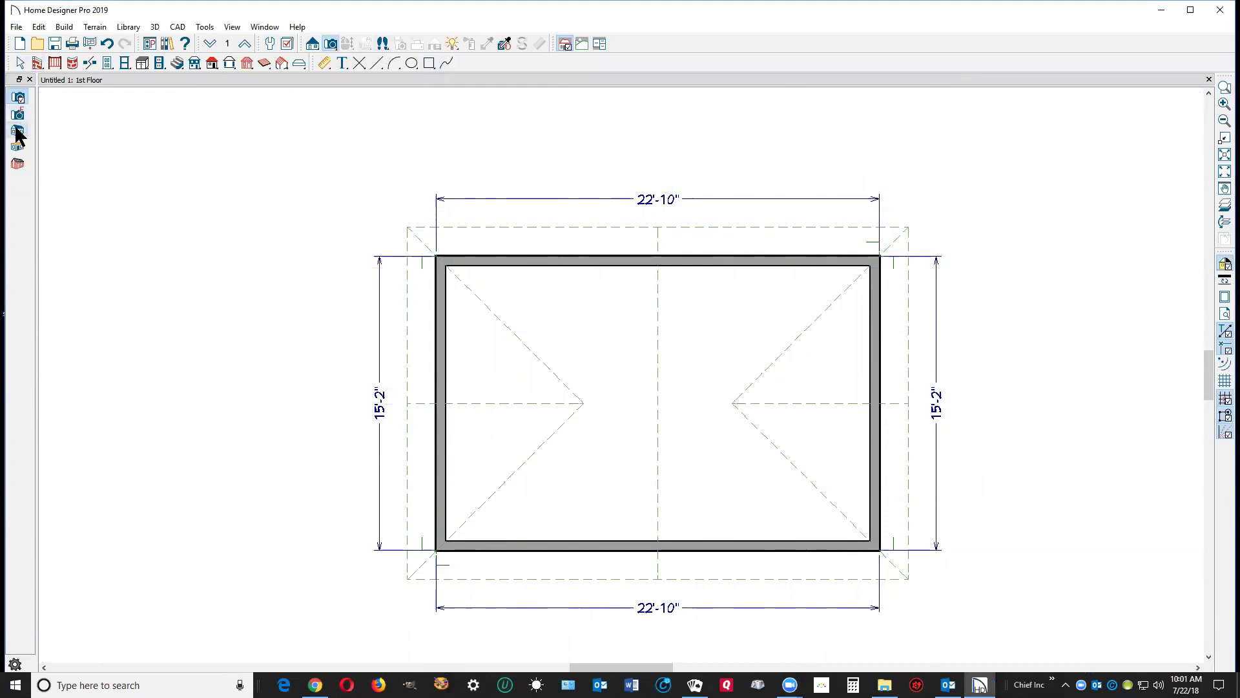
pyautogui.moveTo(552, 294)
pyautogui.mouseDown()
pyautogui.moveTo(521, 301)
pyautogui.moveTo(759, 371)
pyautogui.moveTo(930, 338)
pyautogui.moveTo(953, 351)
pyautogui.moveTo(650, 360)
pyautogui.moveTo(759, 322)
pyautogui.mouseUp()
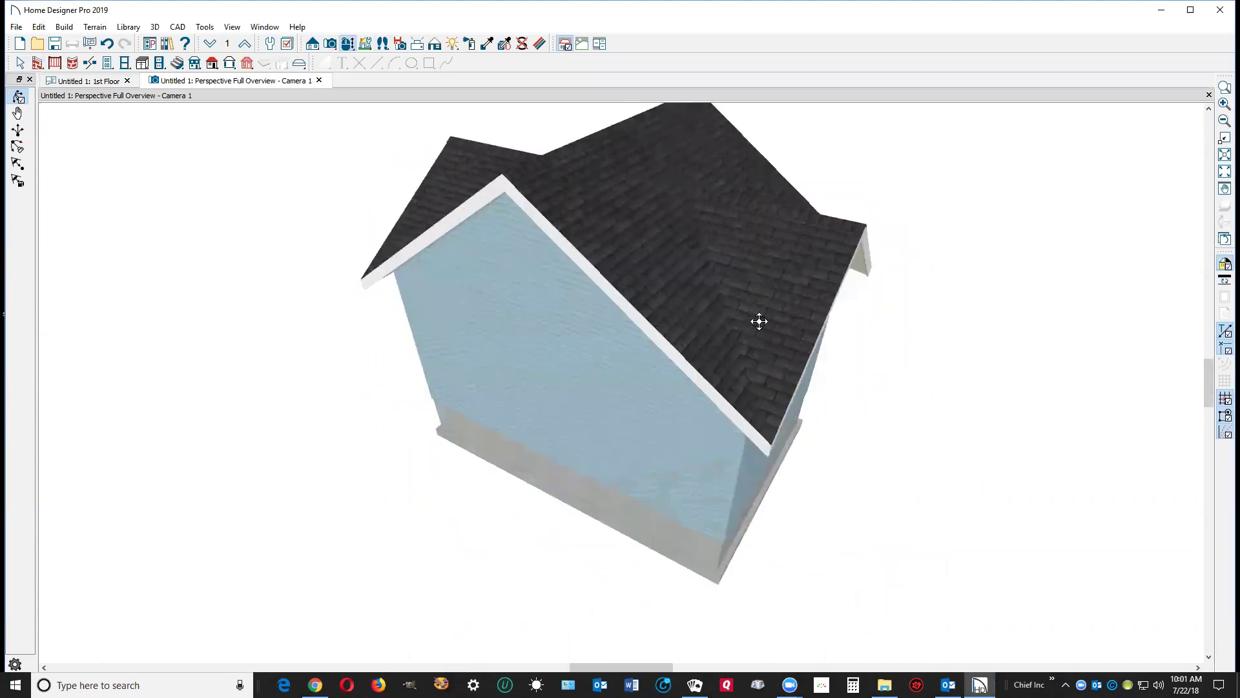
pyautogui.click(1208, 95)
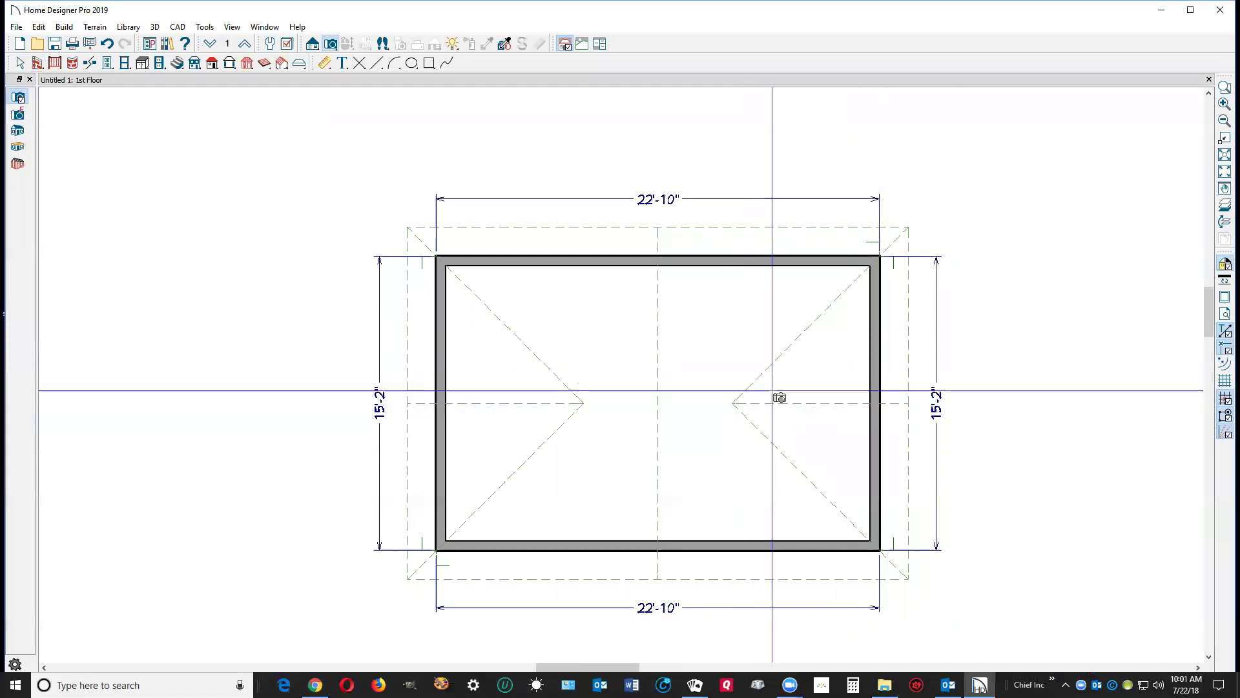
pyautogui.moveTo(829, 497); pyautogui.dragTo(536, 407)
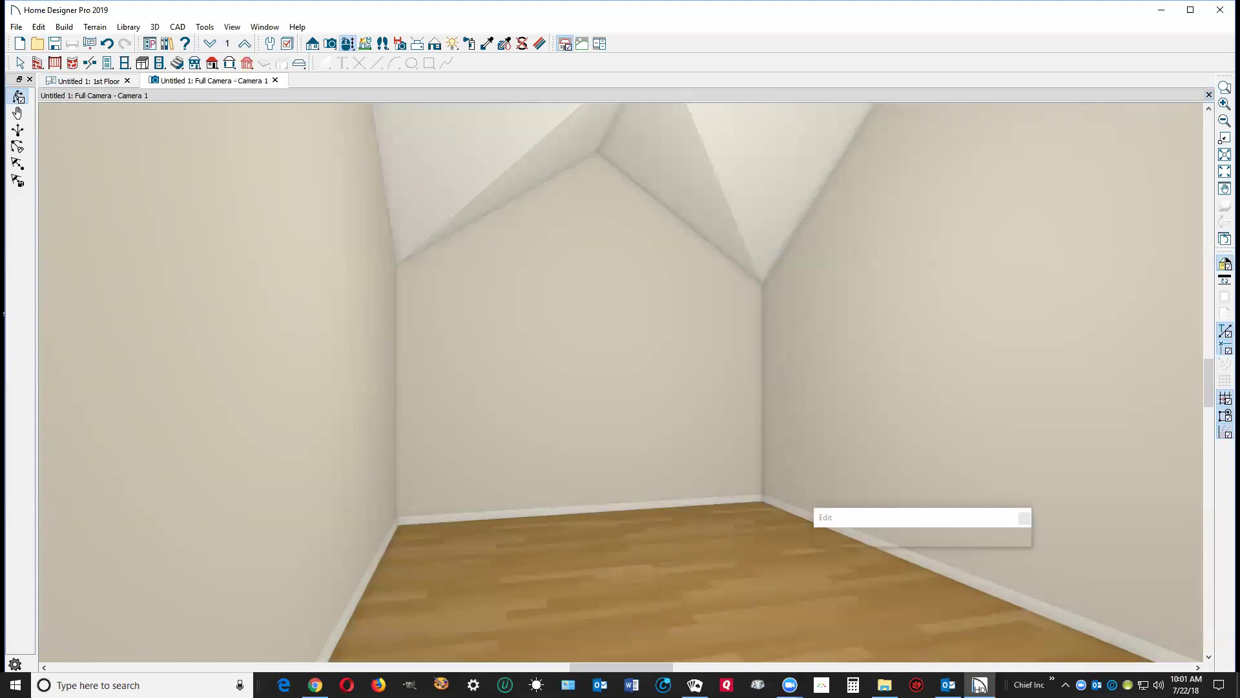
pyautogui.click(1208, 97)
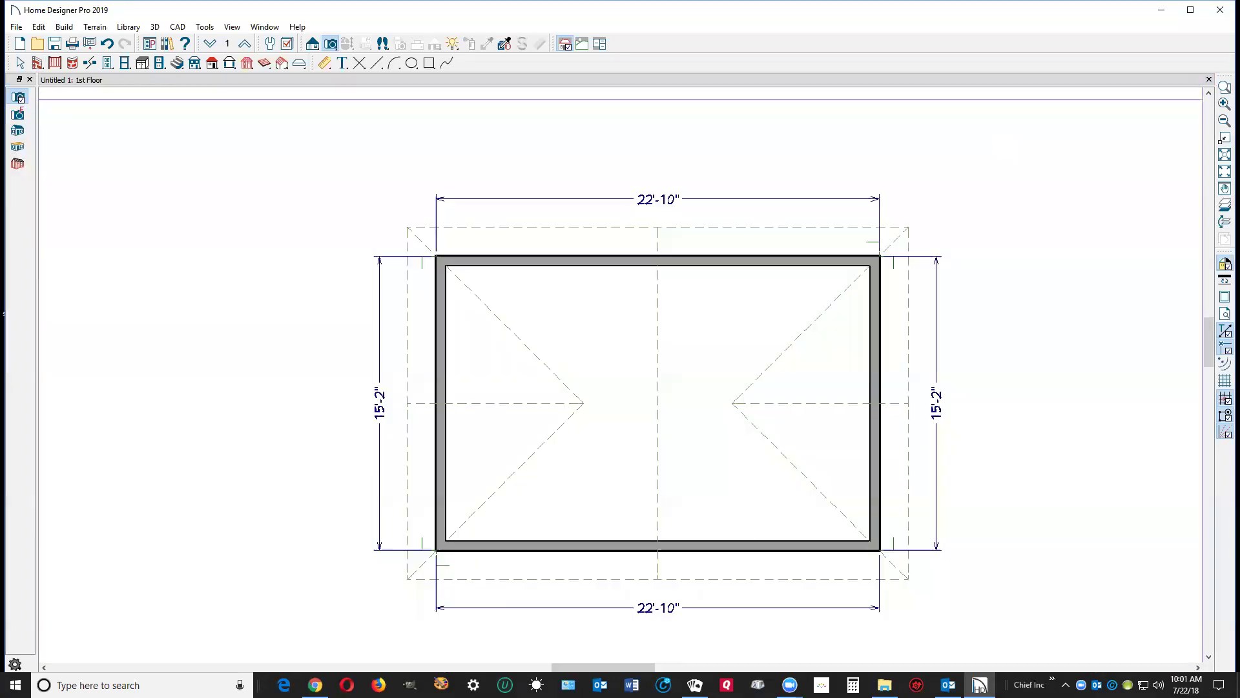
# Draw a ceiling plane over the room's lower half, then start a second at the upper-left corner.
pyautogui.click(64, 27)
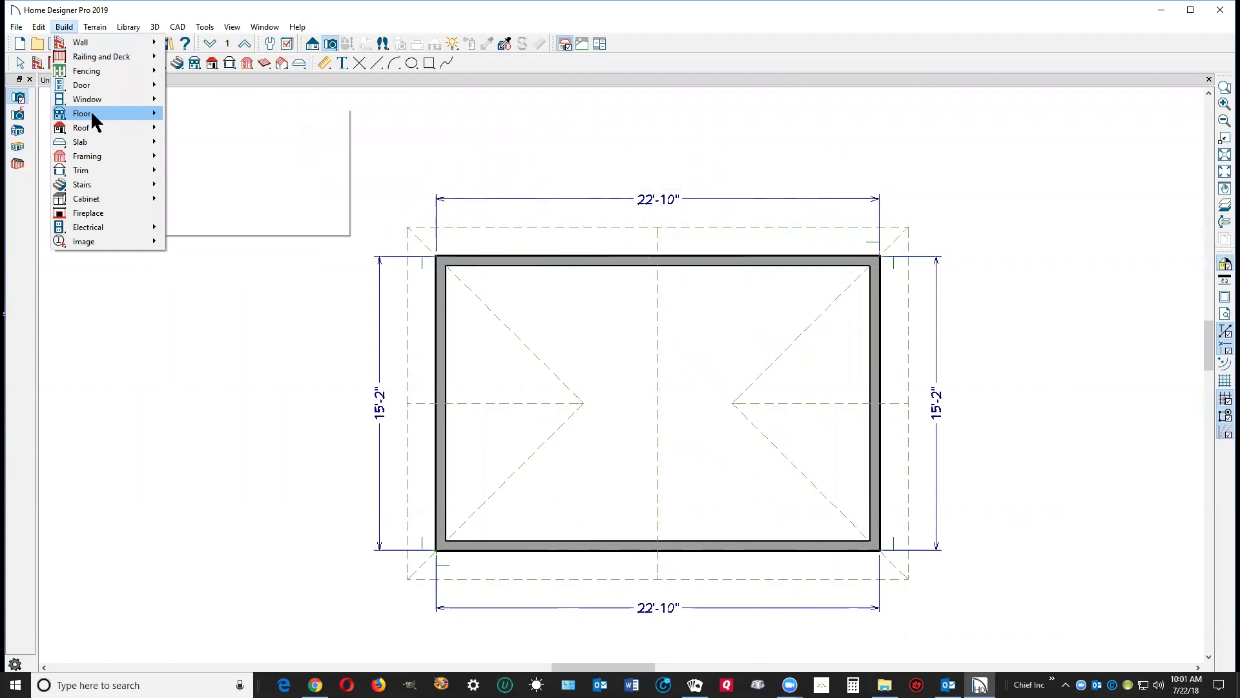
pyautogui.moveTo(82, 128)
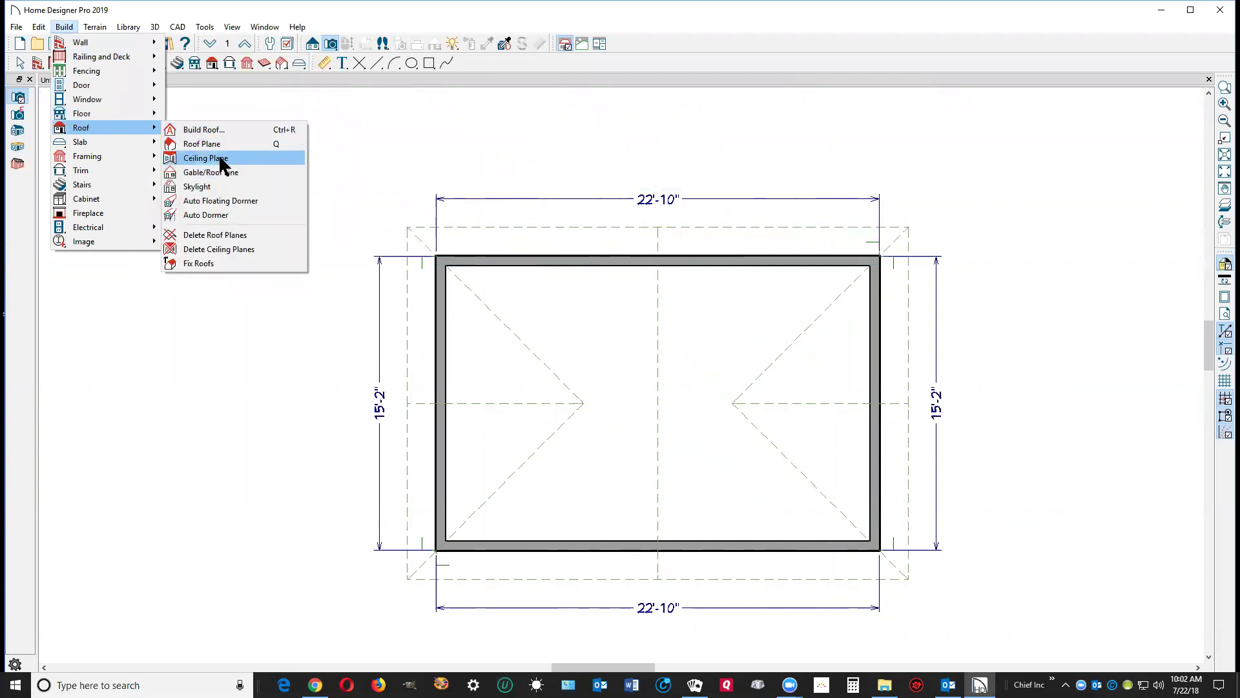
pyautogui.click(222, 160)
pyautogui.scroll(1, 510, 556)
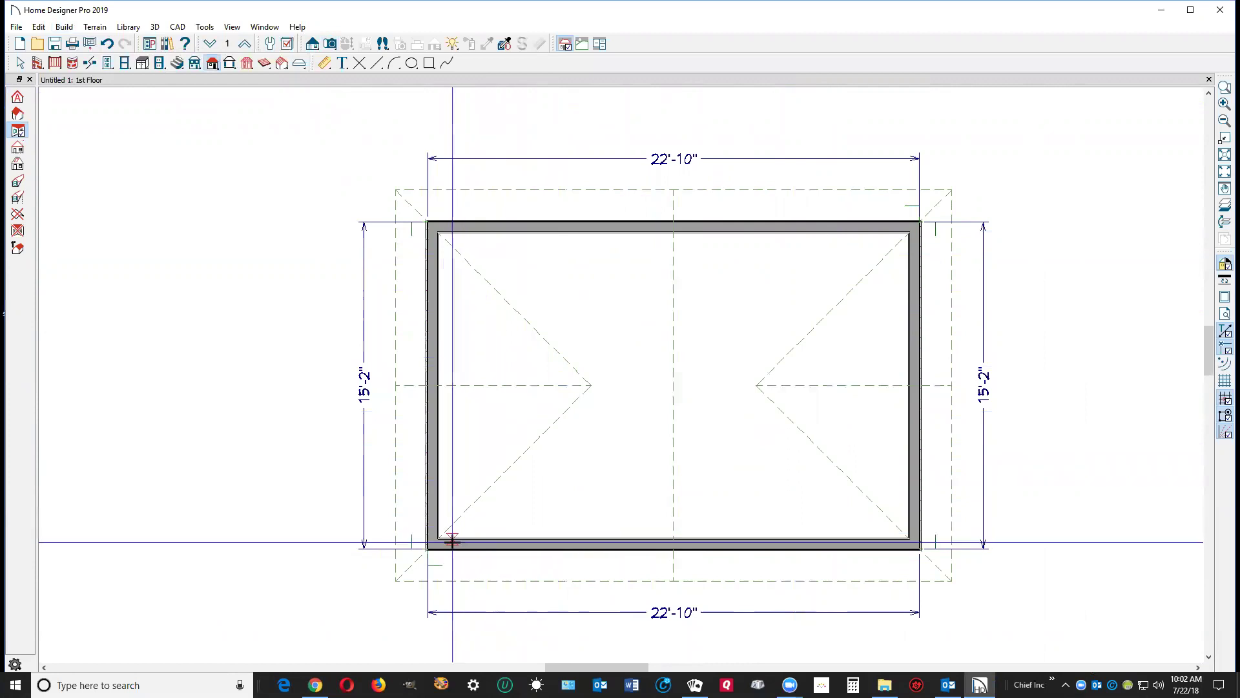
pyautogui.moveTo(448, 540)
pyautogui.mouseDown()
pyautogui.moveTo(708, 496)
pyautogui.moveTo(901, 538)
pyautogui.mouseUp()
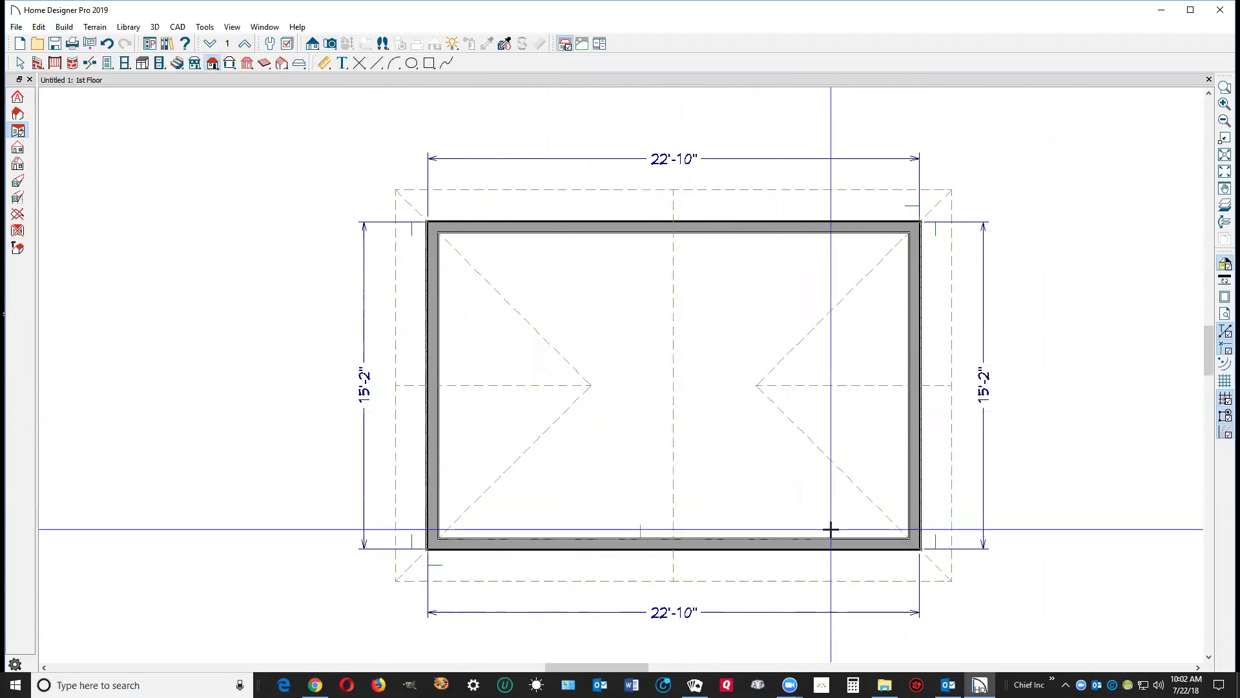
pyautogui.click(908, 539)
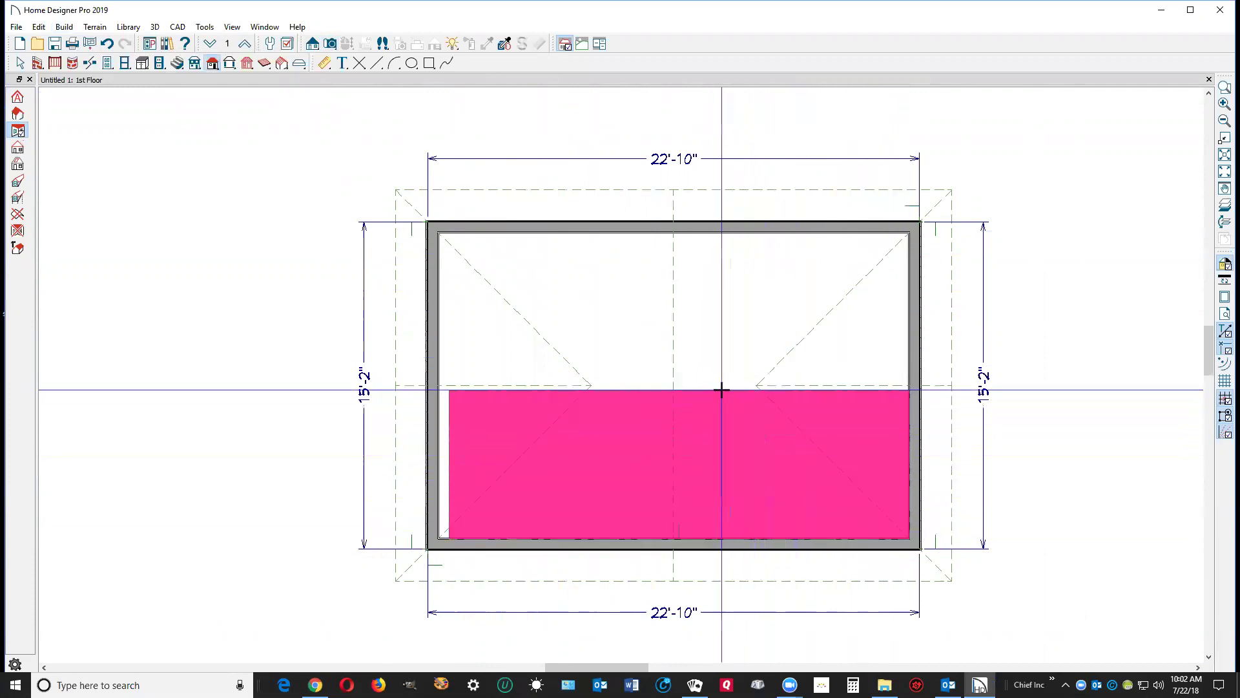
pyautogui.click(717, 388)
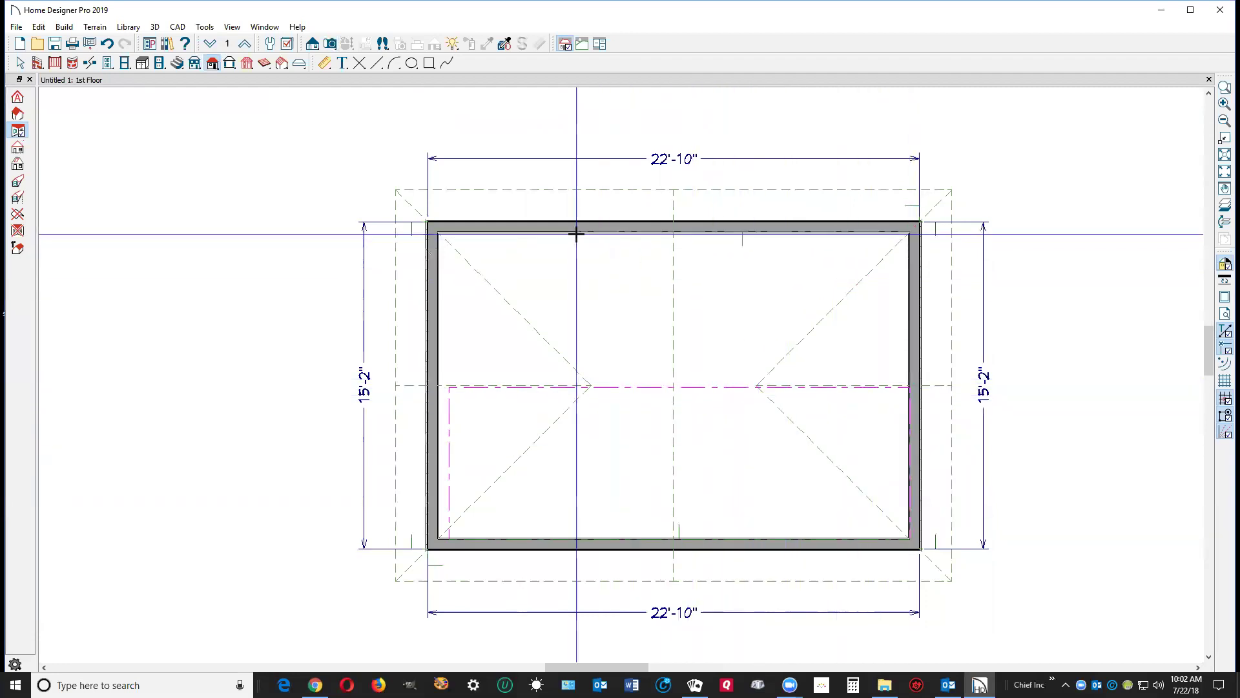
pyautogui.moveTo(438, 230)
pyautogui.mouseDown()
pyautogui.moveTo(554, 346)
pyautogui.moveTo(568, 343)
pyautogui.mouseUp()
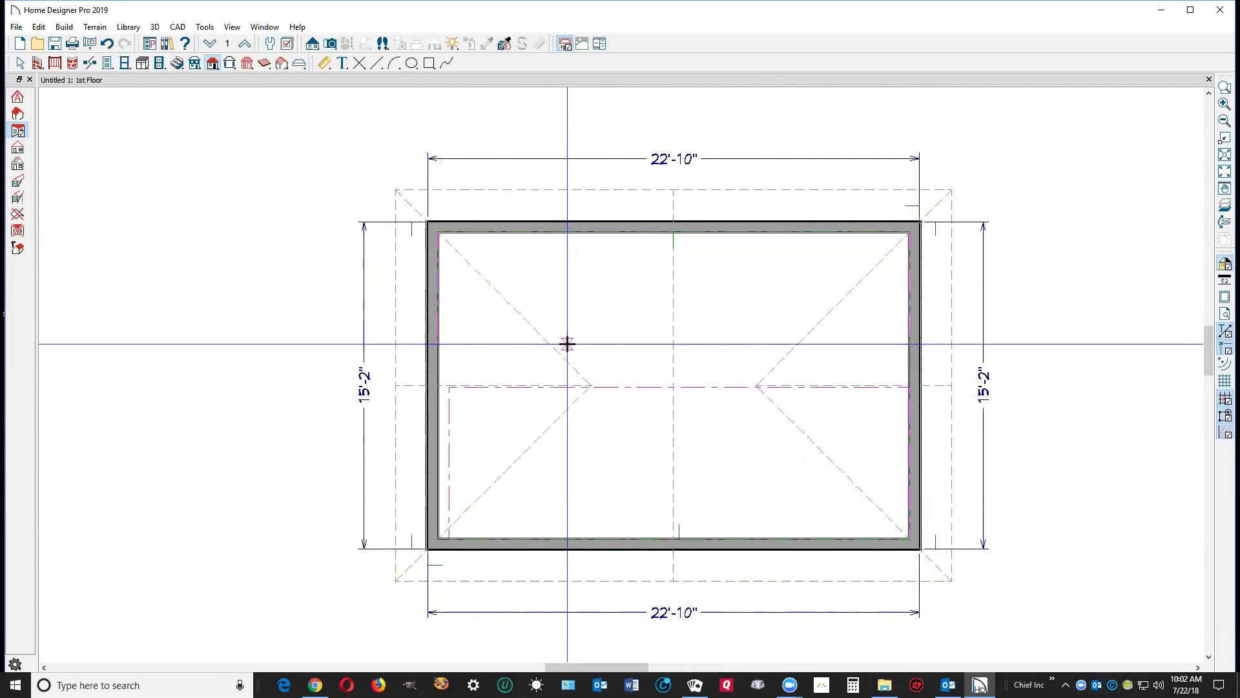
# Join the upper ceiling plane to the lower plane so they meet at the centerline.
pyautogui.rightClick(567, 343)
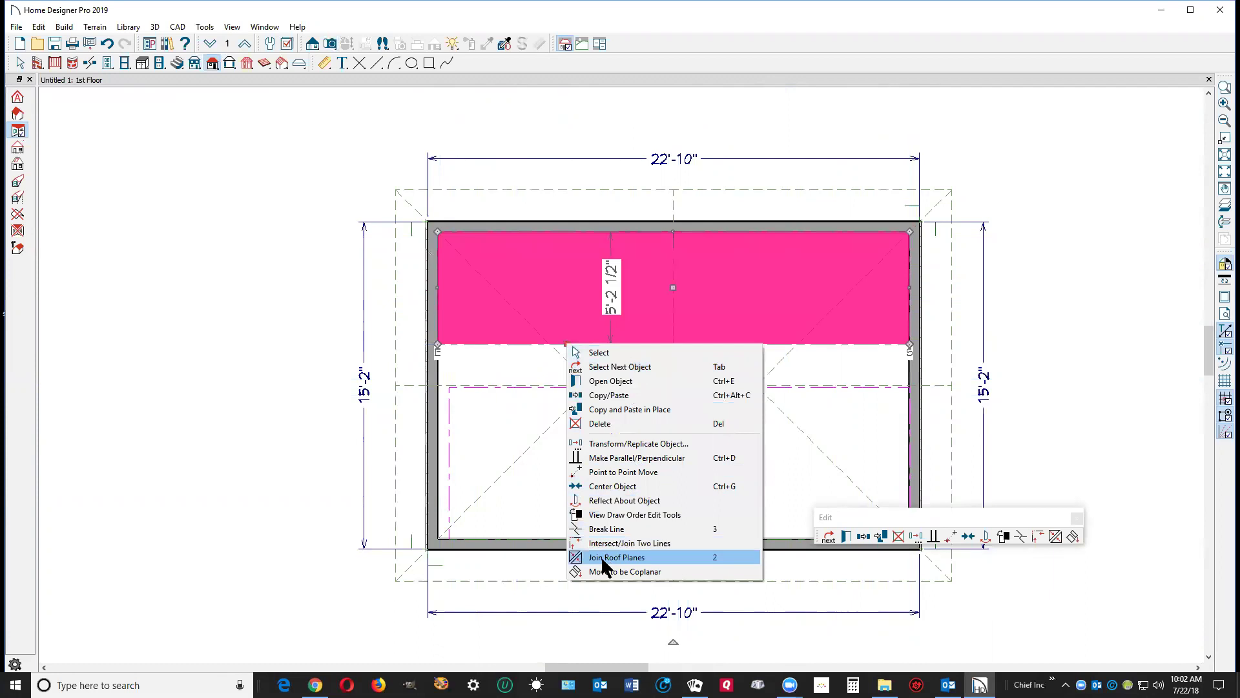
pyautogui.click(603, 559)
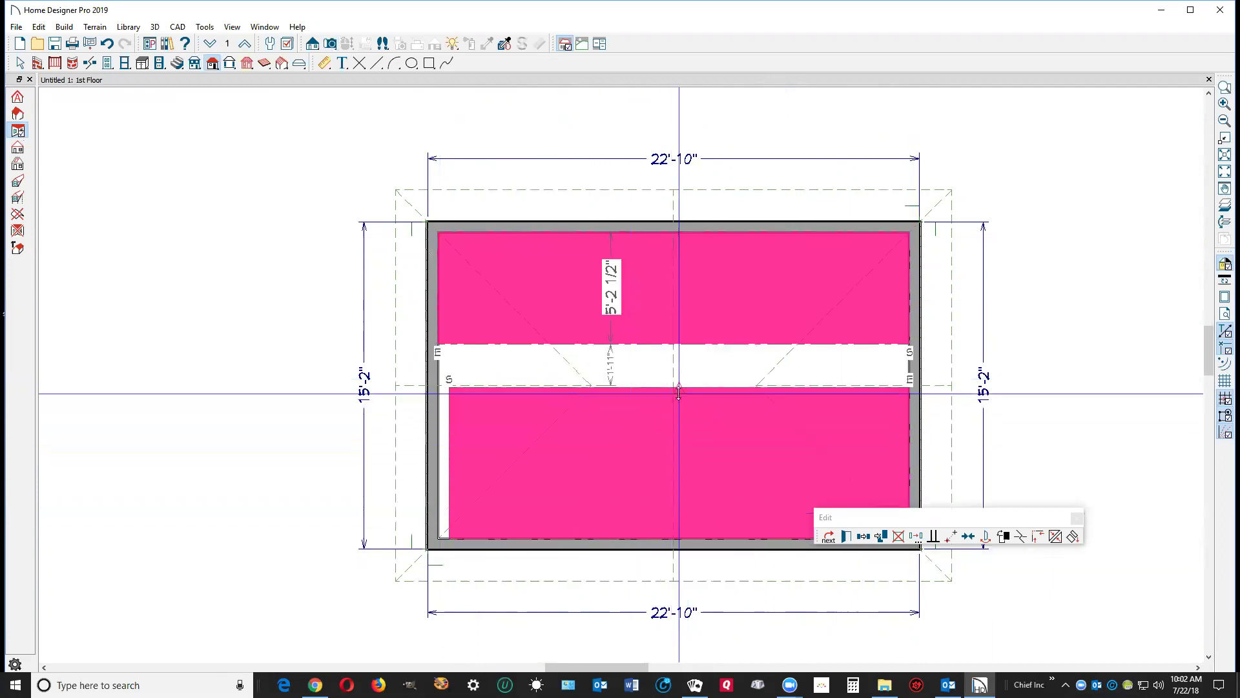
pyautogui.click(677, 393)
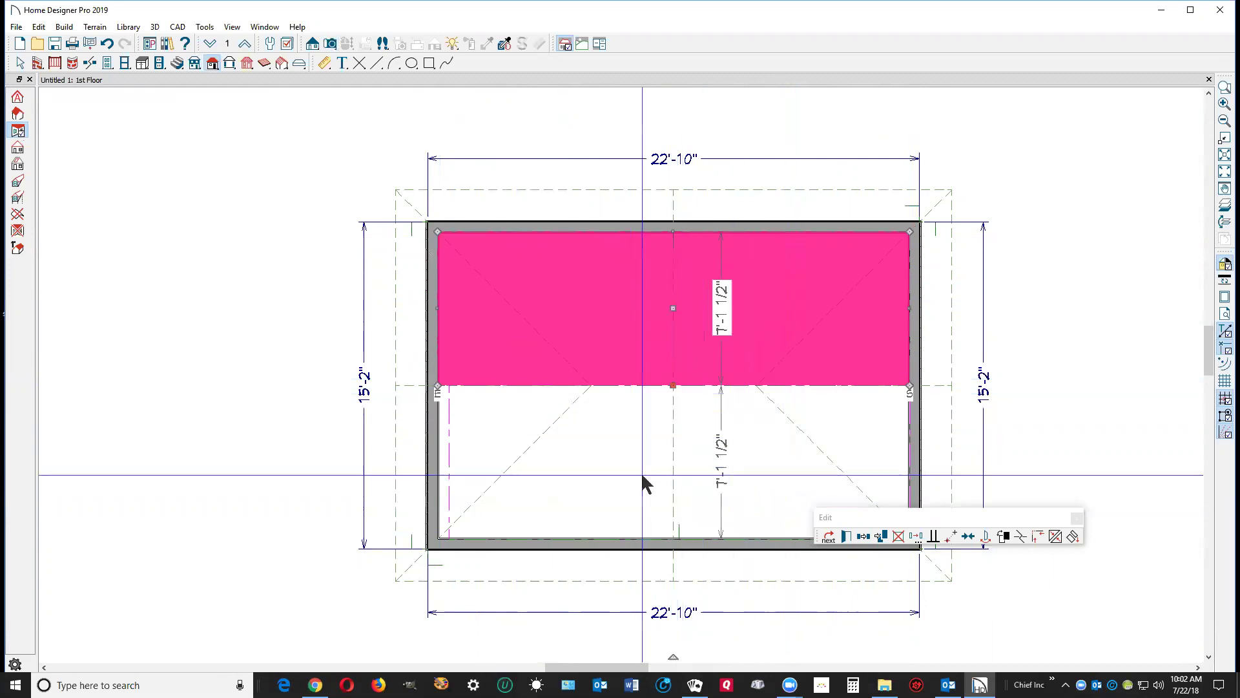
pyautogui.press('Escape')
# Stretch the lower ceiling plane's left edge out to the wall.
pyautogui.click(450, 461)
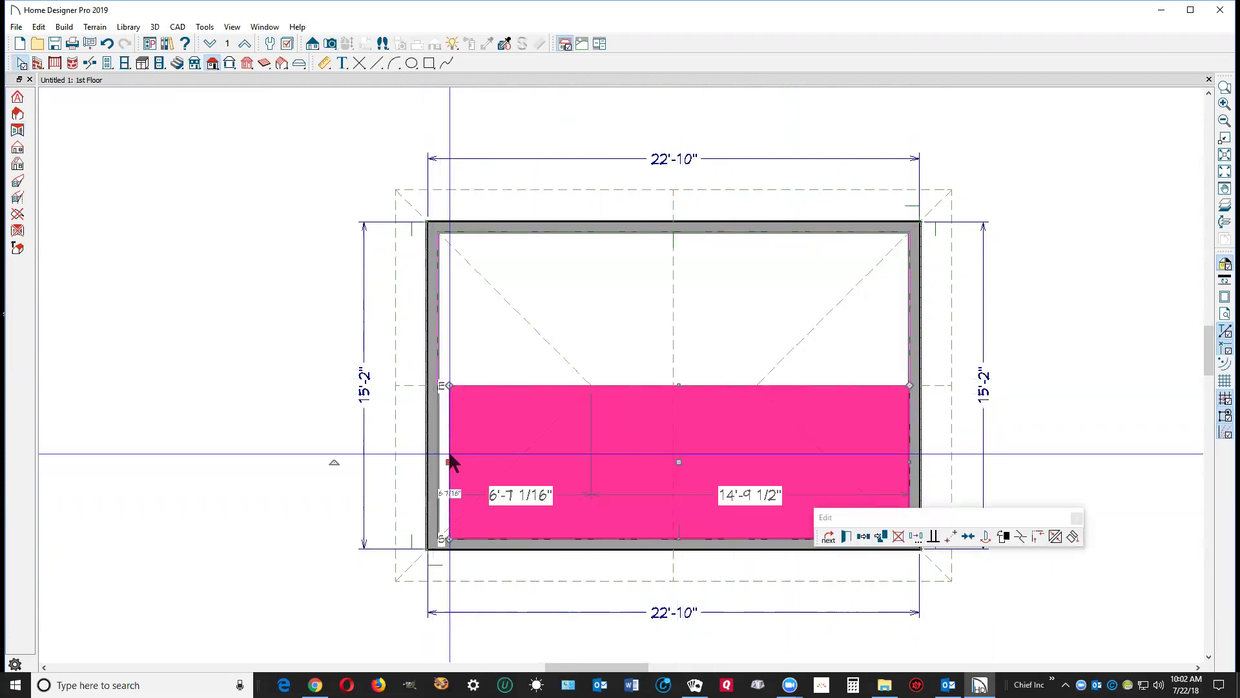
pyautogui.moveTo(451, 472); pyautogui.dragTo(438, 455)
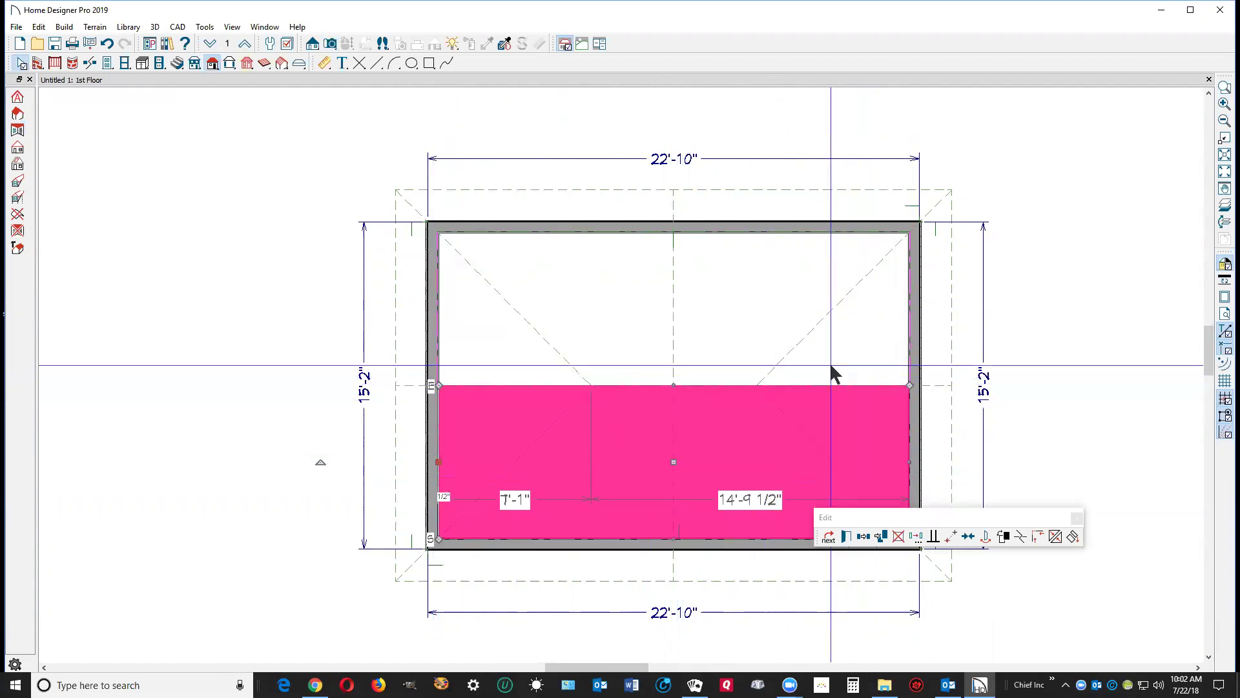
pyautogui.click(843, 388)
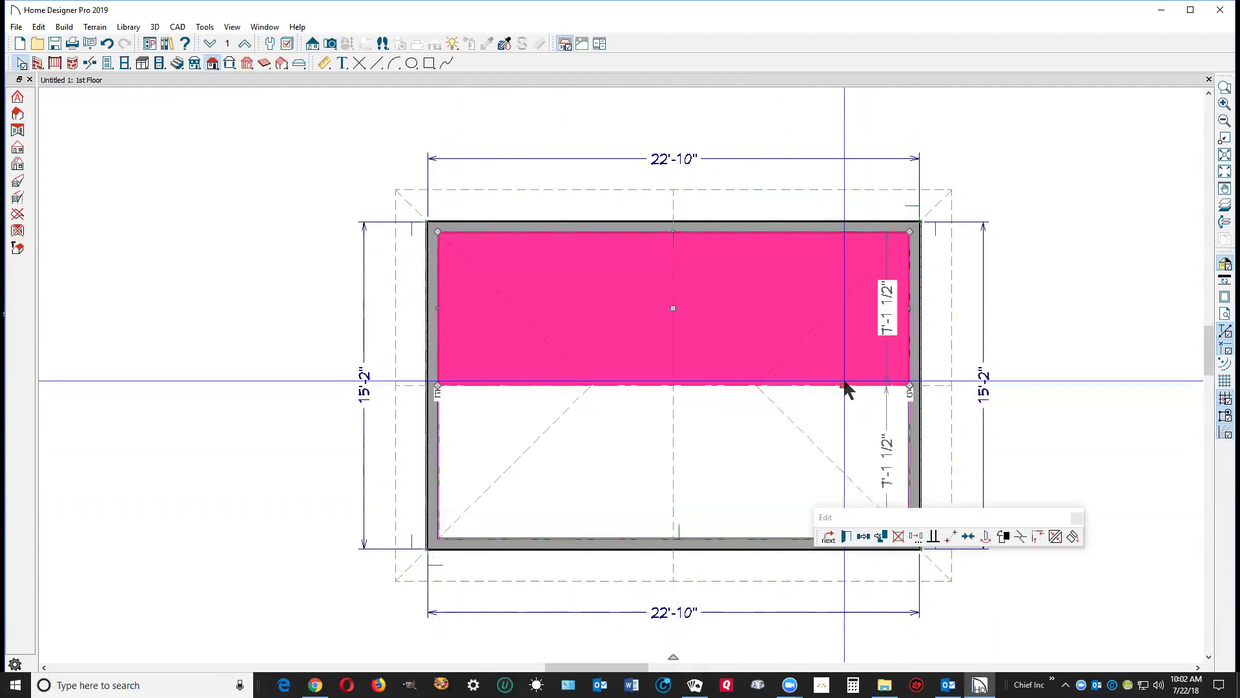
pyautogui.press('Escape')
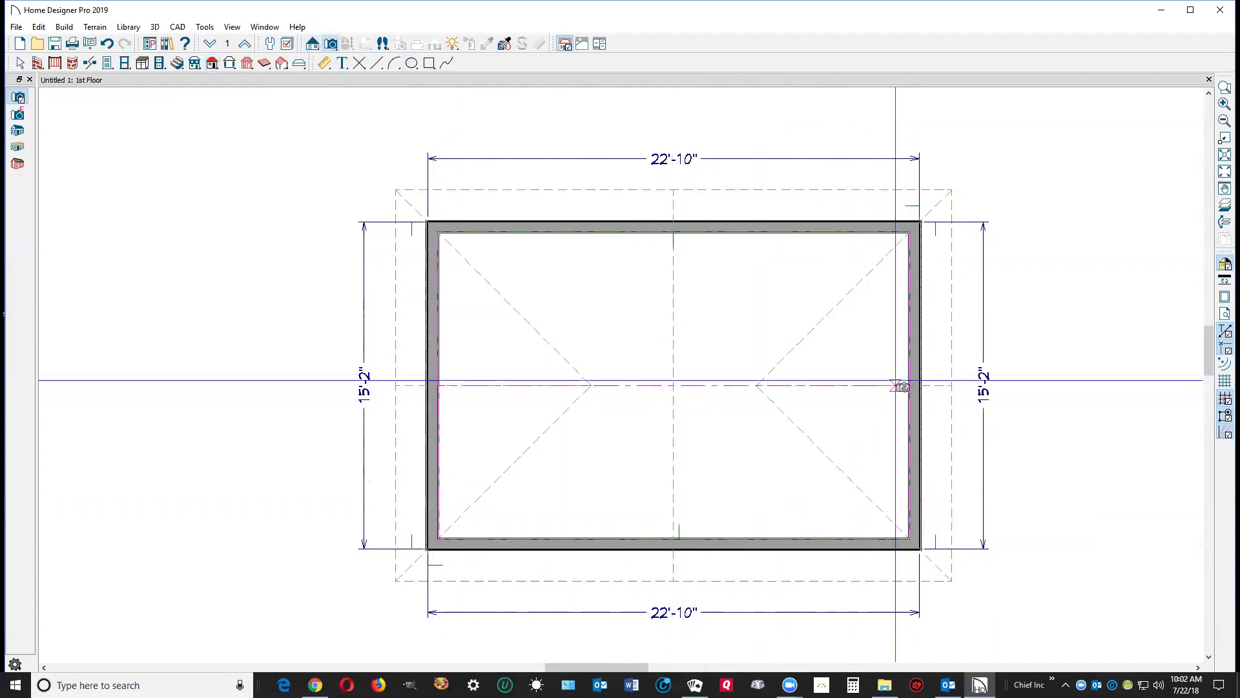
# View the peaked ceiling from an interior camera, then orbit the exterior overview to check the roof.
pyautogui.moveTo(885, 386); pyautogui.dragTo(595, 386)
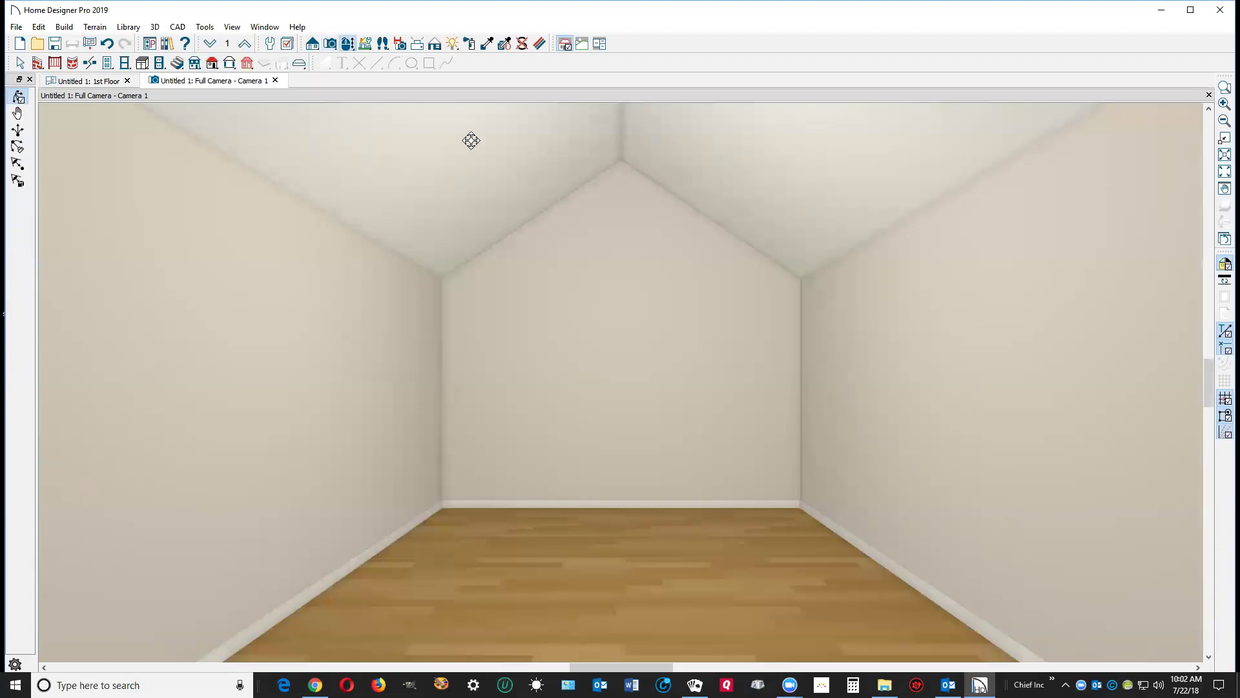
pyautogui.moveTo(828, 258); pyautogui.dragTo(875, 253)
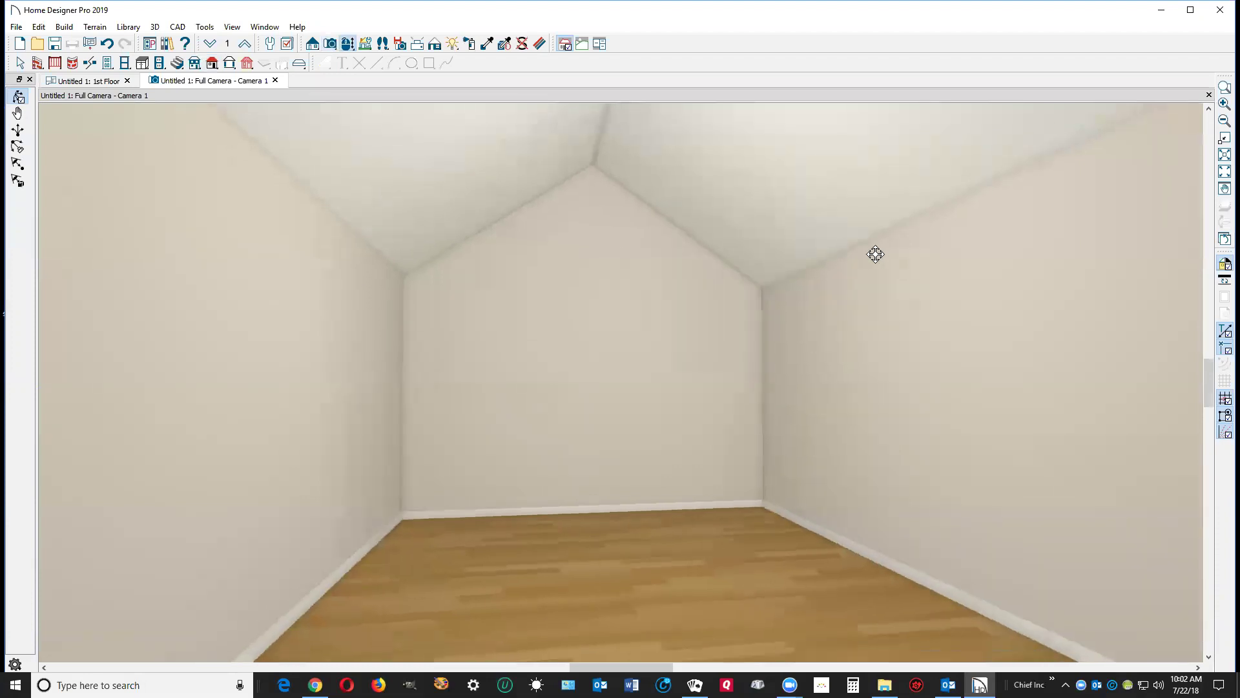
pyautogui.moveTo(995, 250)
pyautogui.mouseDown()
pyautogui.moveTo(963, 266)
pyautogui.moveTo(831, 271)
pyautogui.mouseUp()
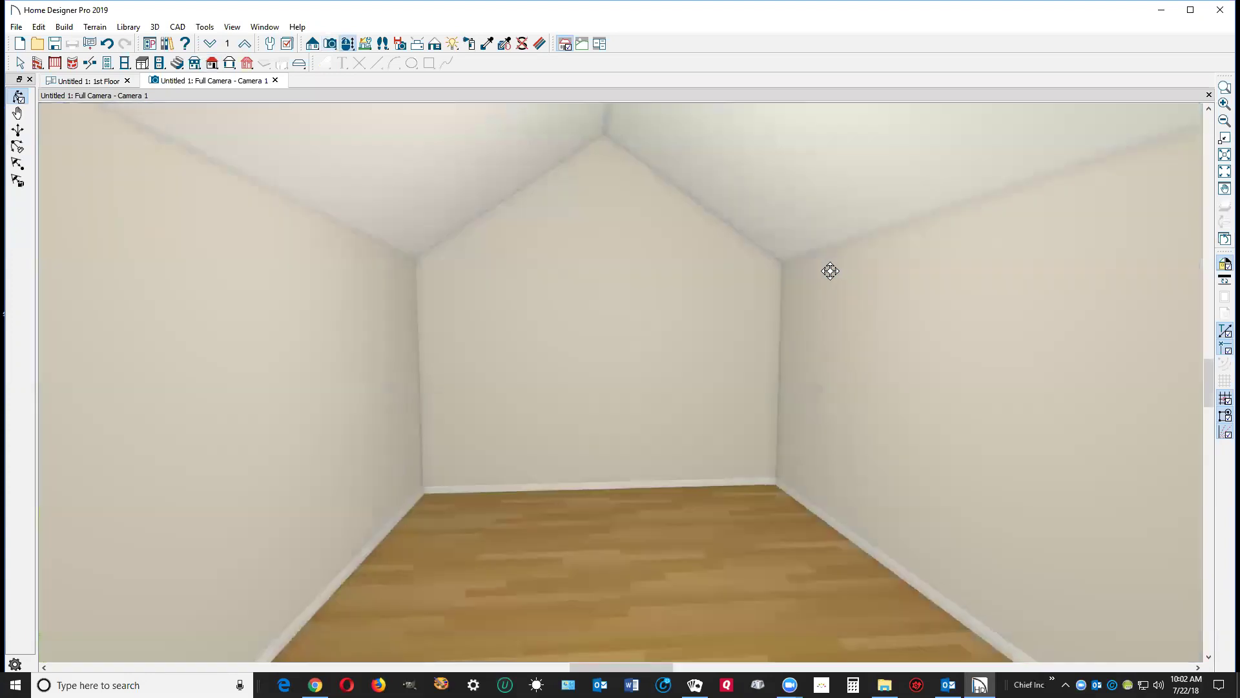
pyautogui.click(1207, 96)
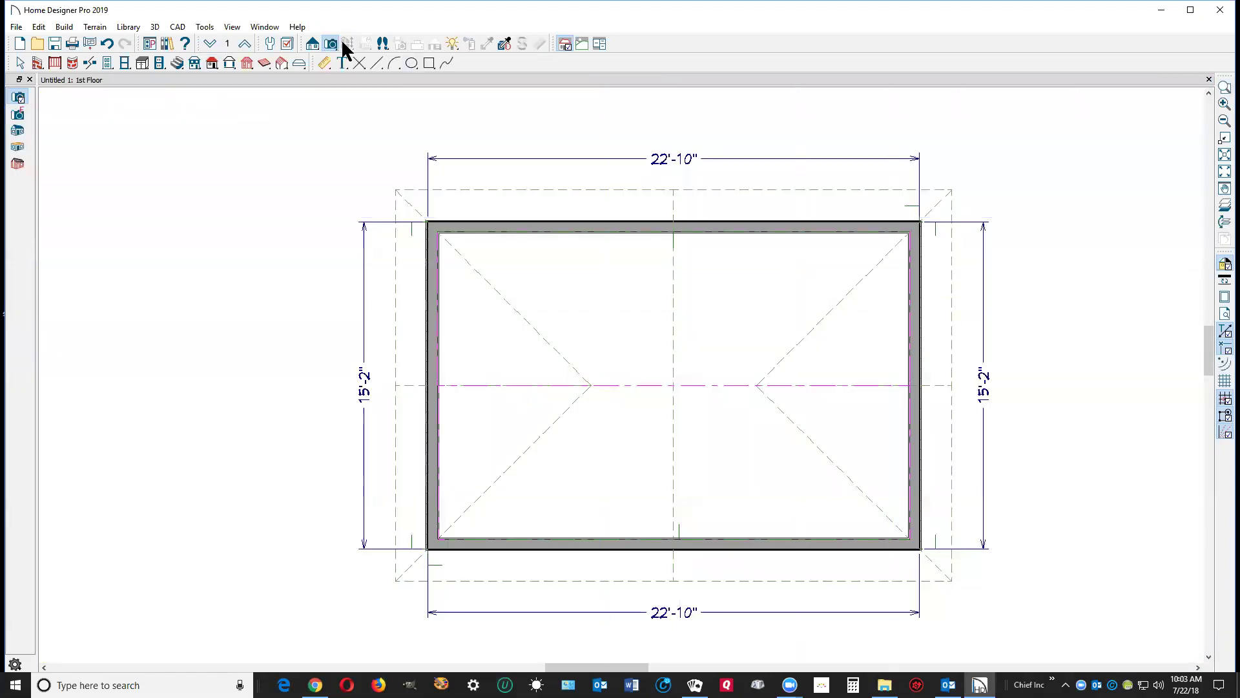
pyautogui.click(19, 133)
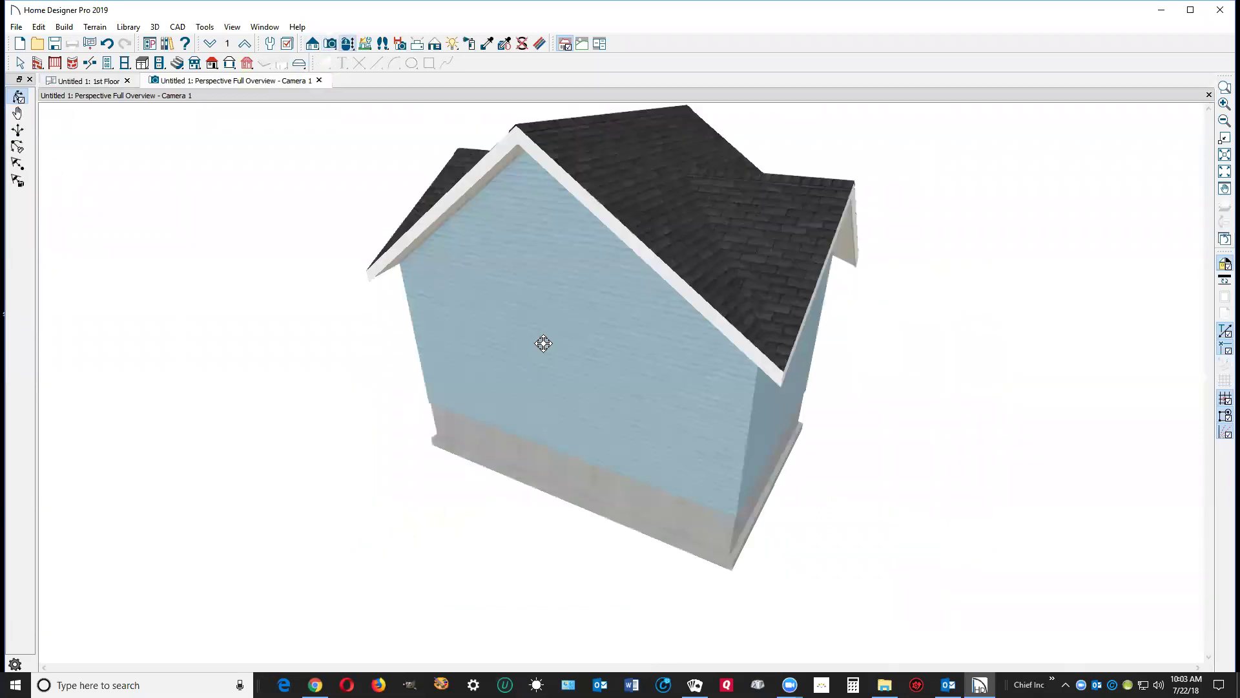
pyautogui.moveTo(543, 343)
pyautogui.mouseDown()
pyautogui.moveTo(695, 373)
pyautogui.moveTo(532, 377)
pyautogui.mouseUp()
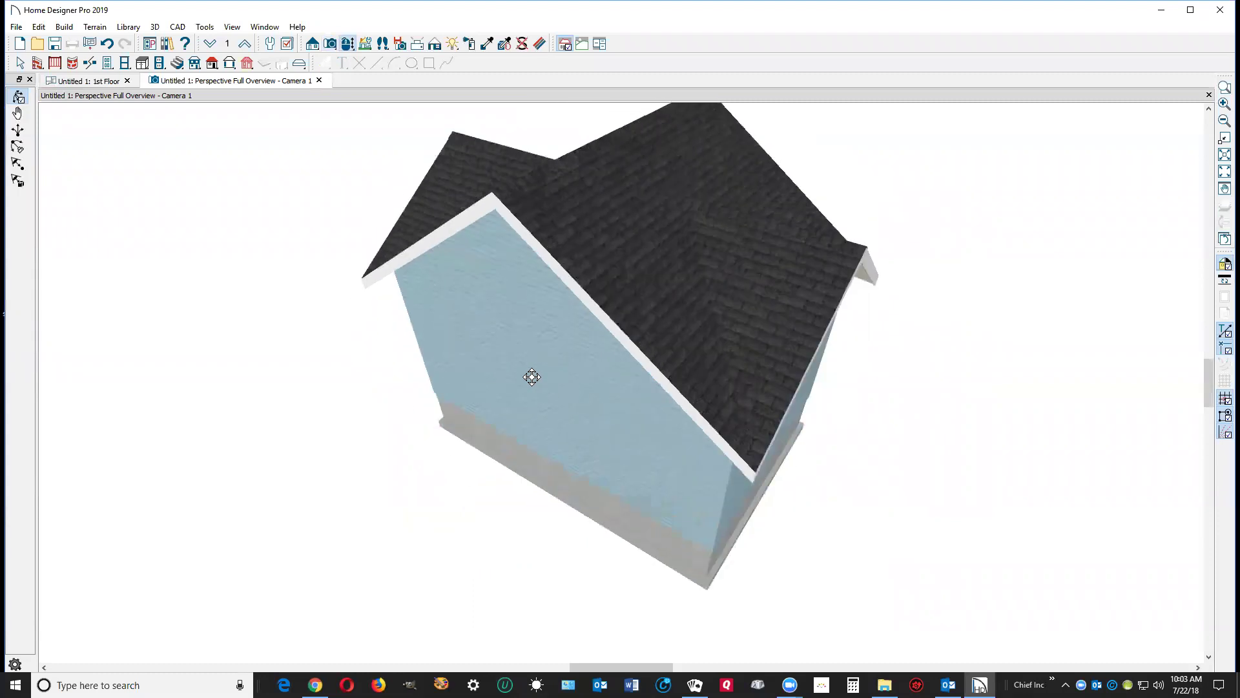
# Delete both the lower and upper ceiling planes from the room.
pyautogui.click(1208, 95)
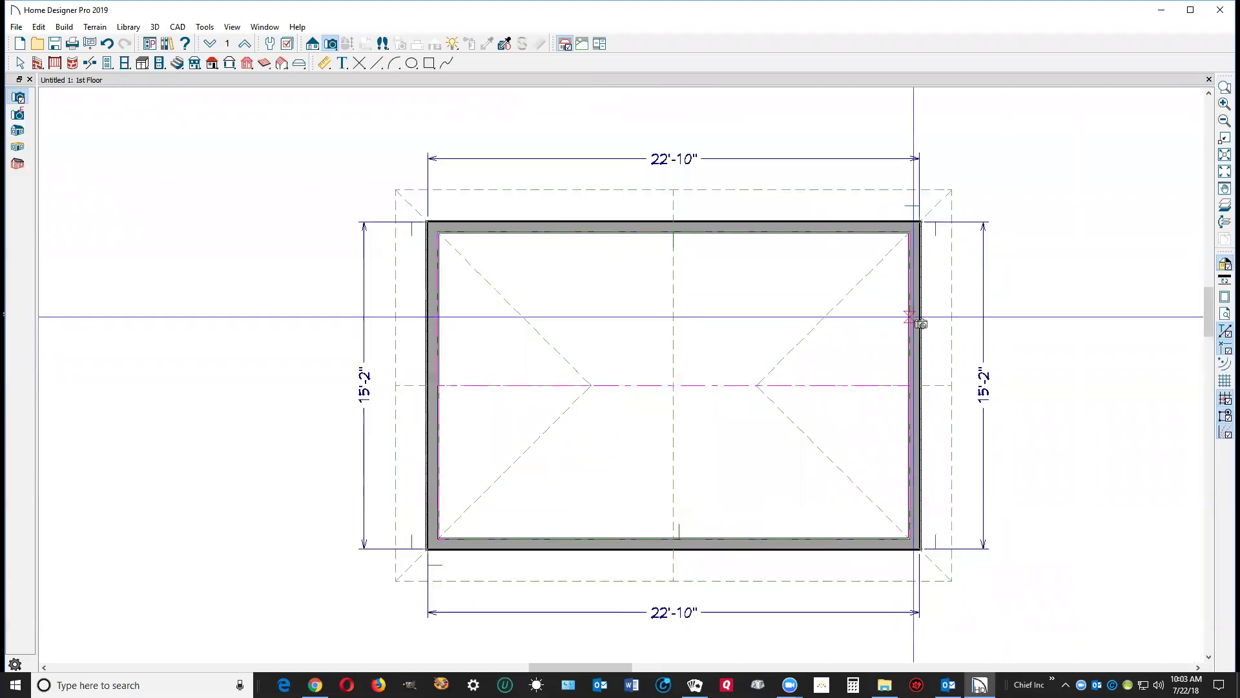
pyautogui.rightClick(726, 392)
pyautogui.click(757, 470)
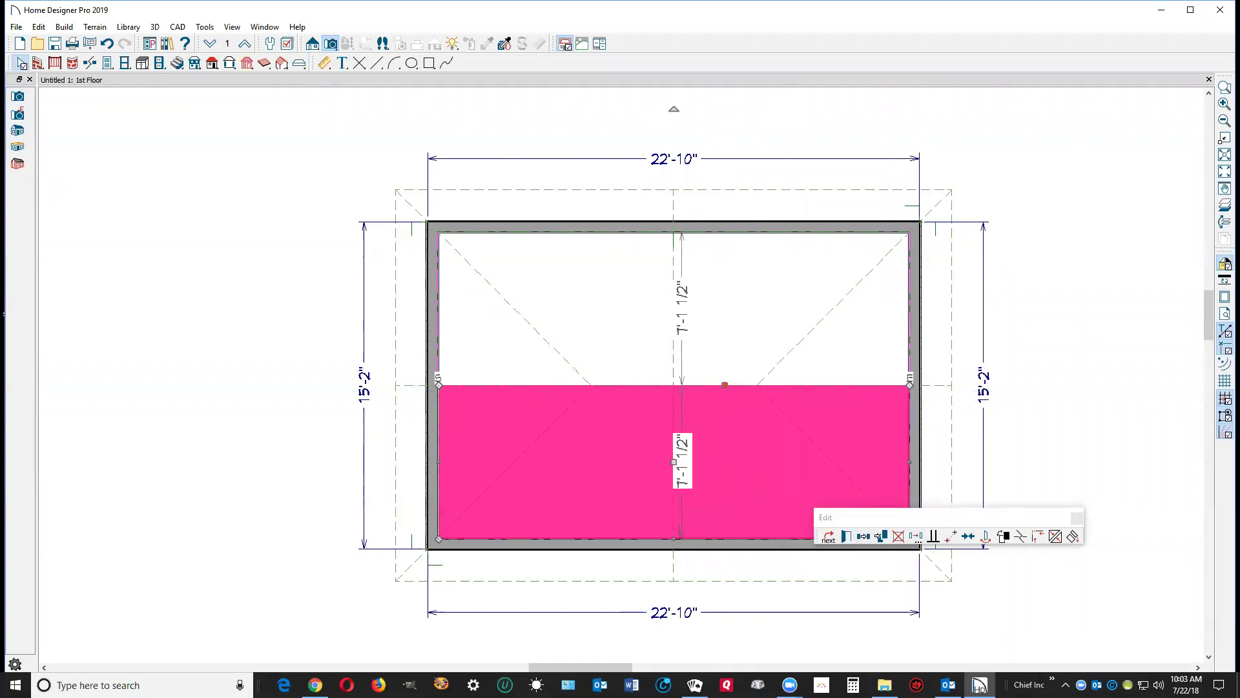
pyautogui.rightClick(726, 387)
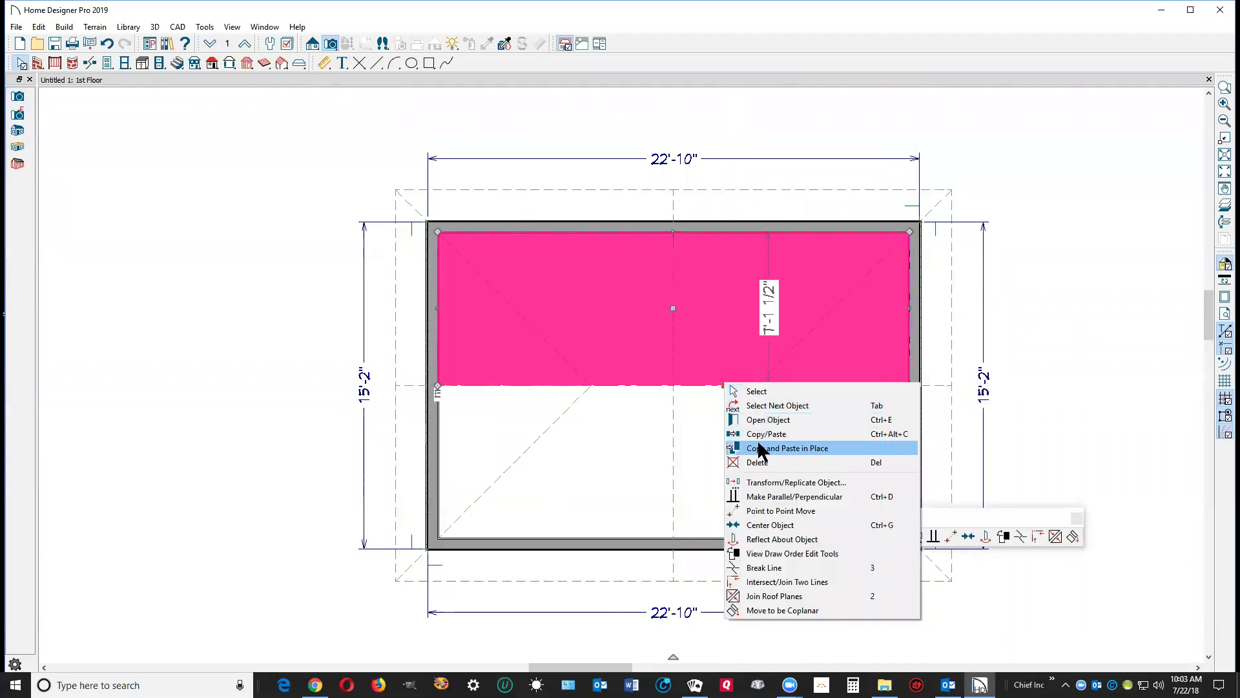
pyautogui.click(763, 467)
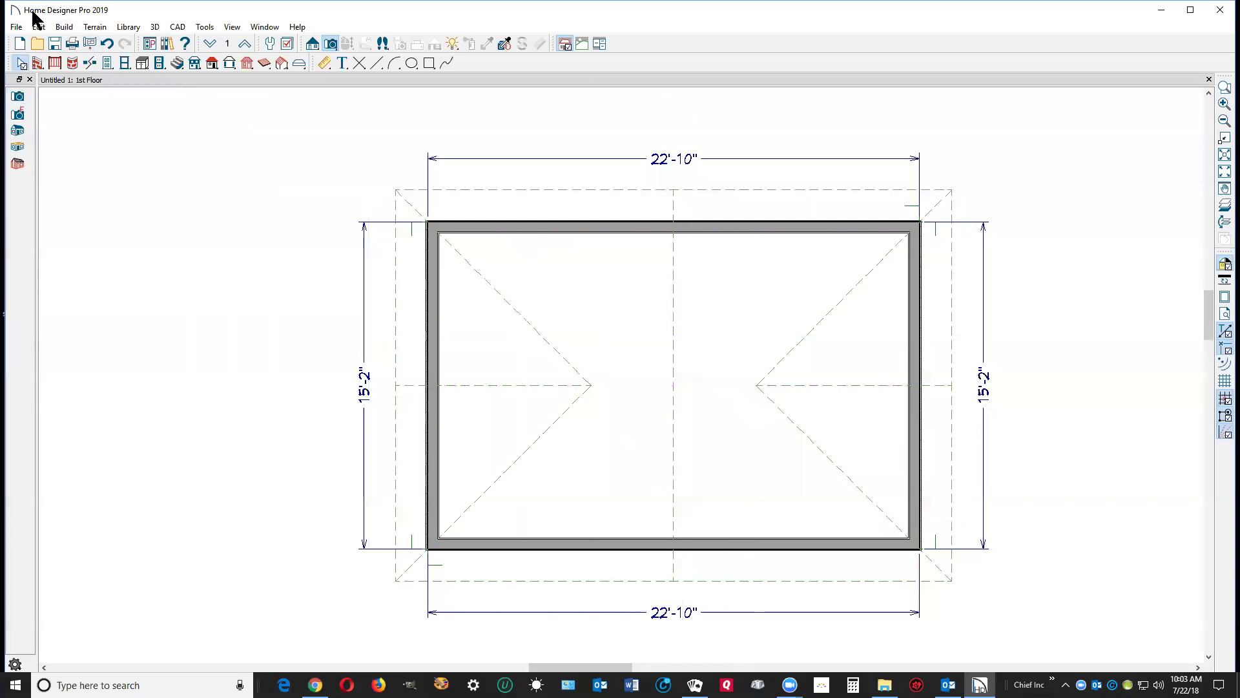
# Draw a ceiling plane in the room's left half.
pyautogui.click(64, 28)
pyautogui.moveTo(82, 128)
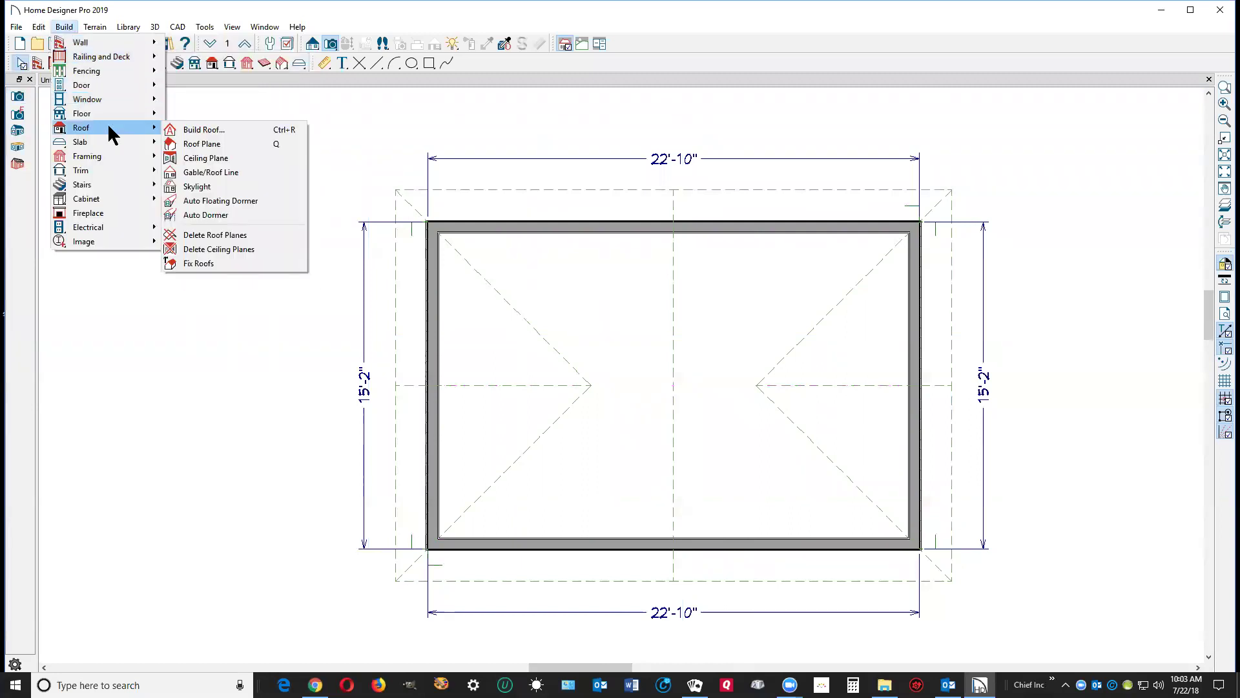
pyautogui.click(216, 159)
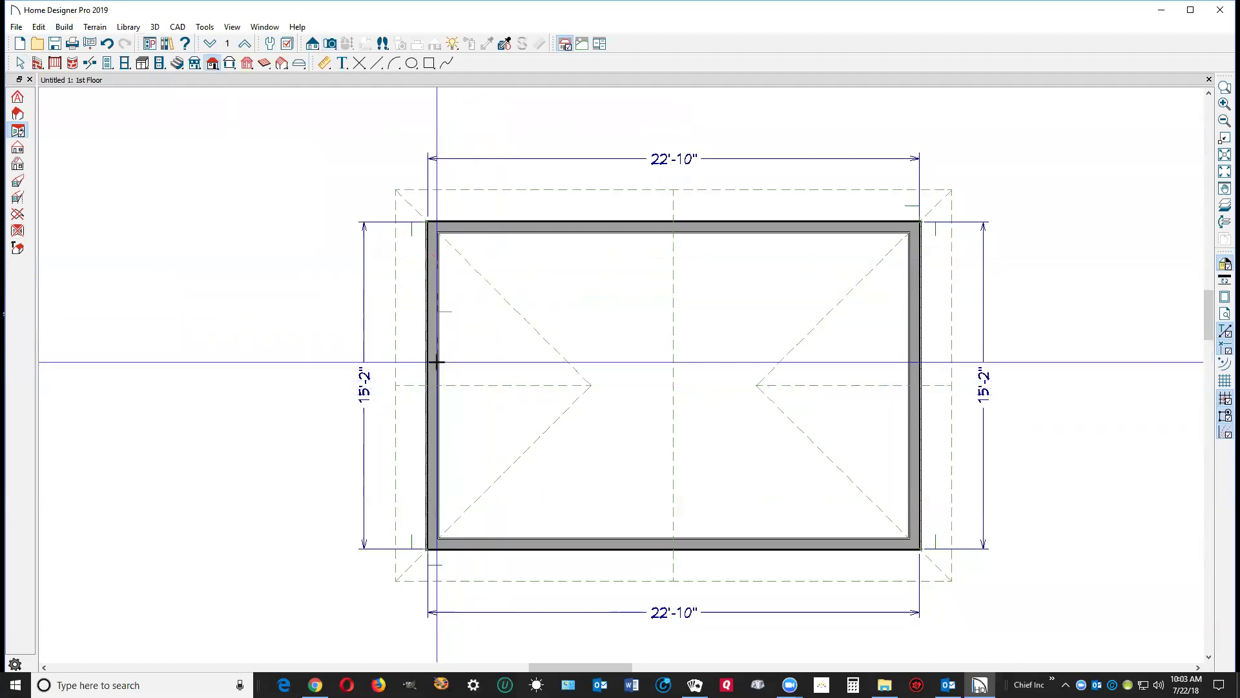
pyautogui.moveTo(436, 498); pyautogui.dragTo(654, 476)
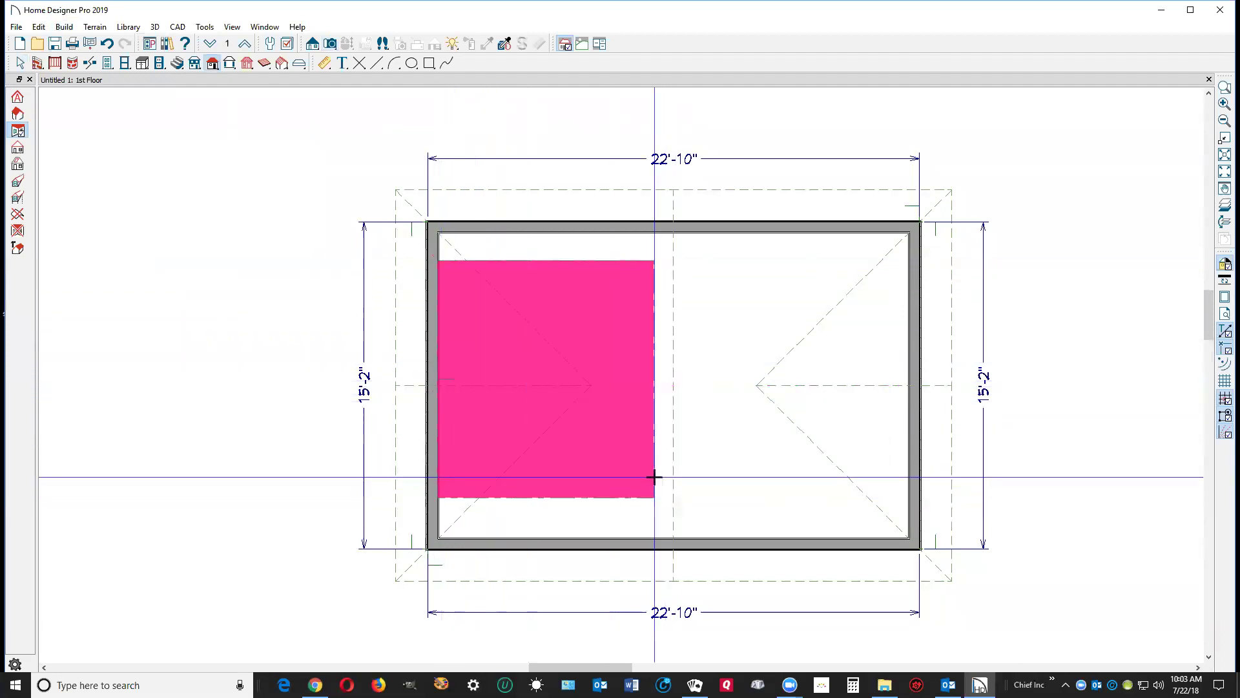
pyautogui.click(655, 476)
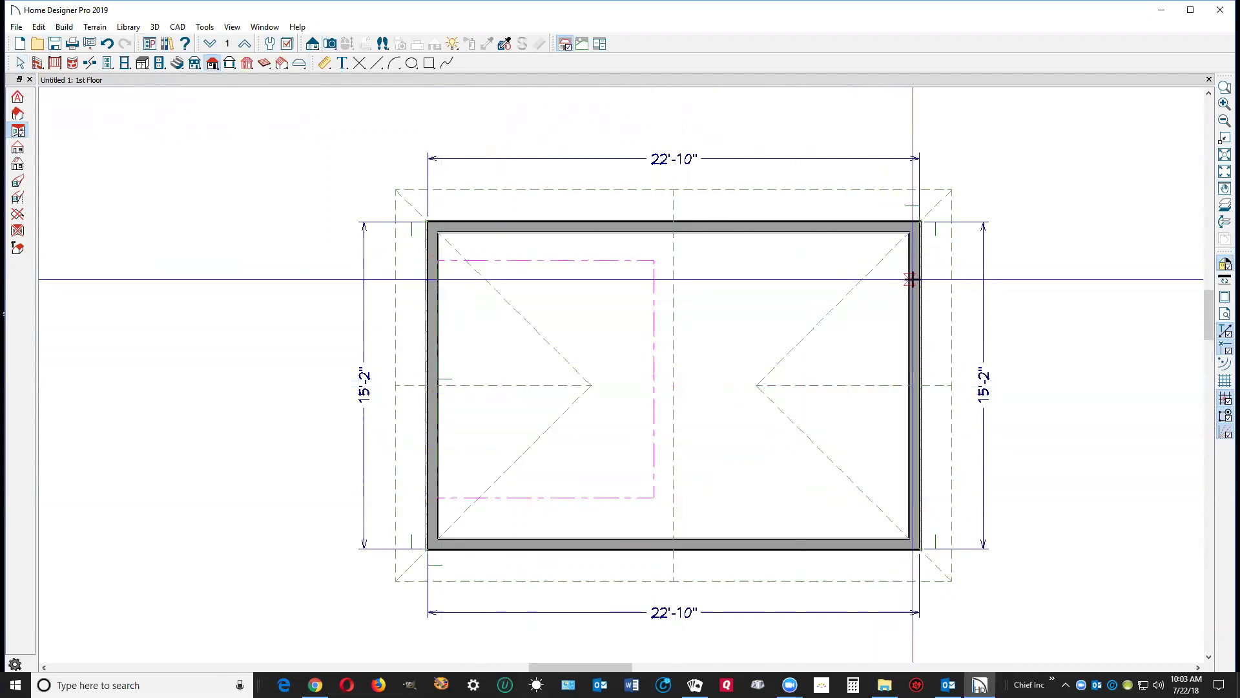
# Draw a second ceiling plane in the room's right half.
pyautogui.moveTo(910, 278); pyautogui.dragTo(908, 474)
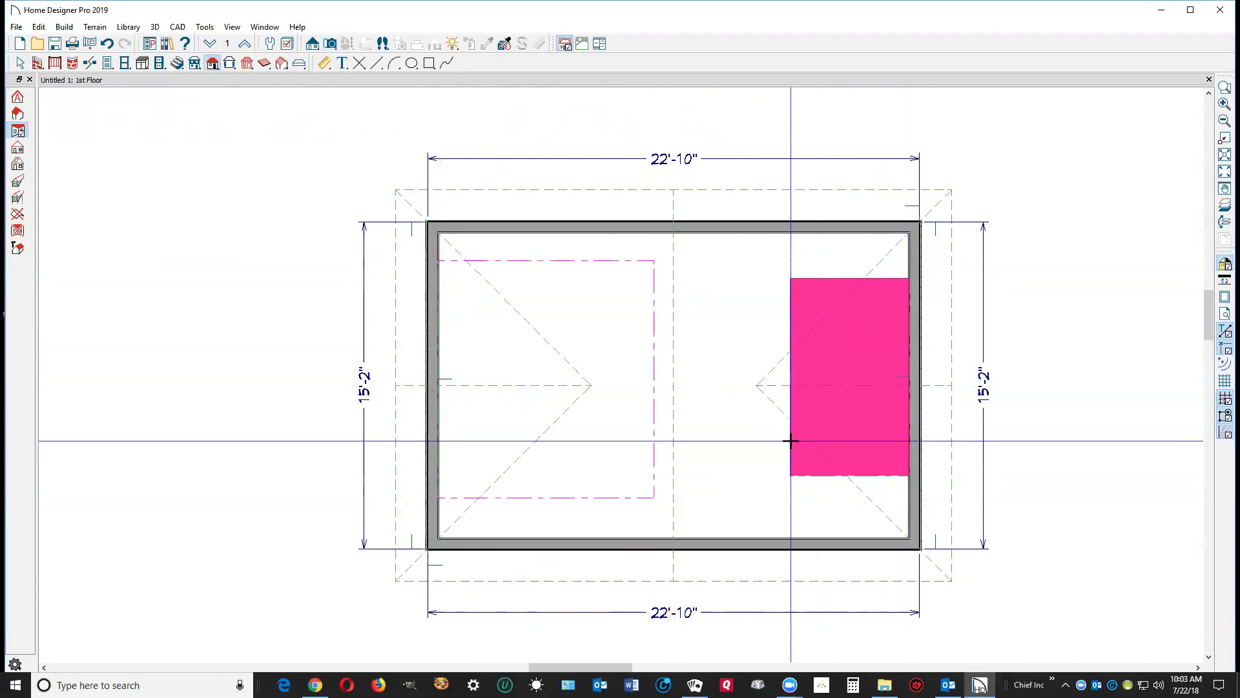
pyautogui.click(719, 437)
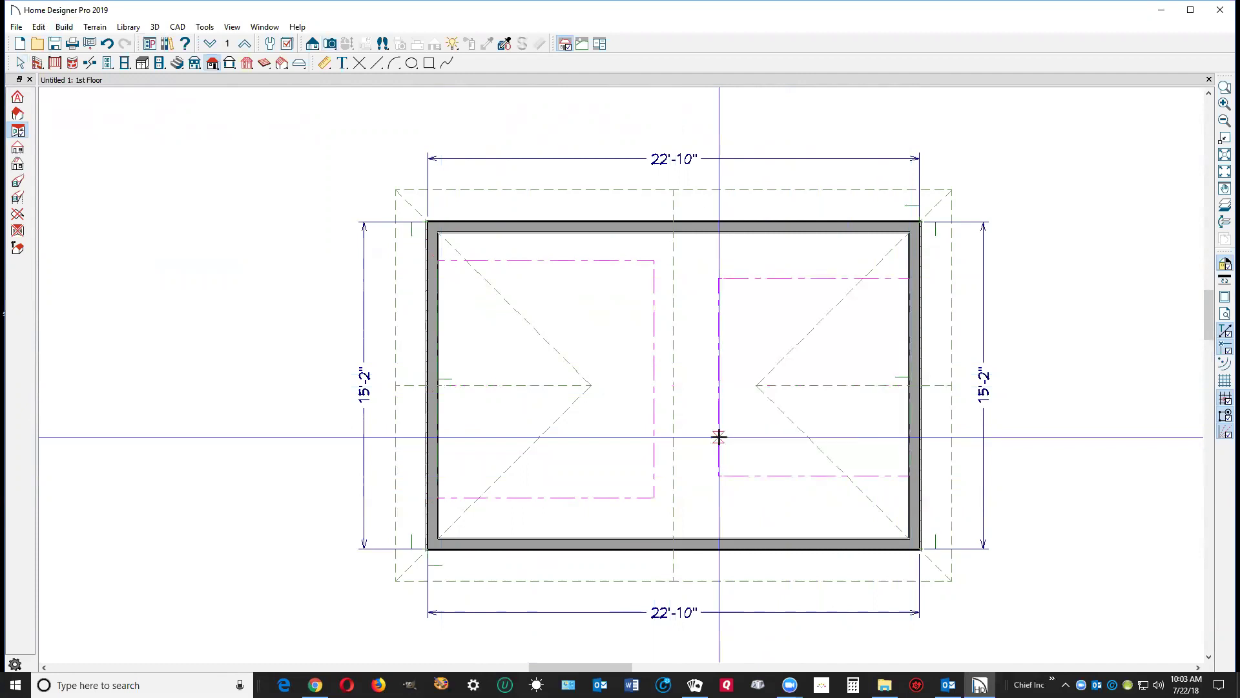
pyautogui.rightClick(719, 437)
pyautogui.click(702, 325)
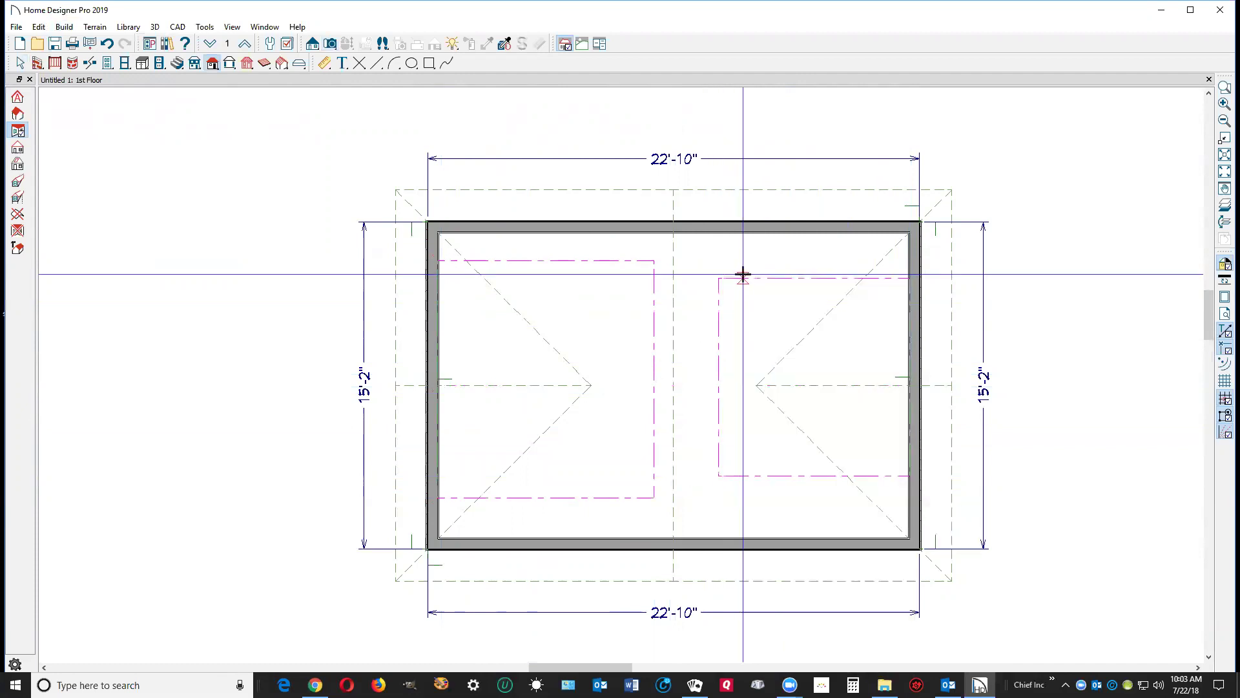
pyautogui.click(212, 62)
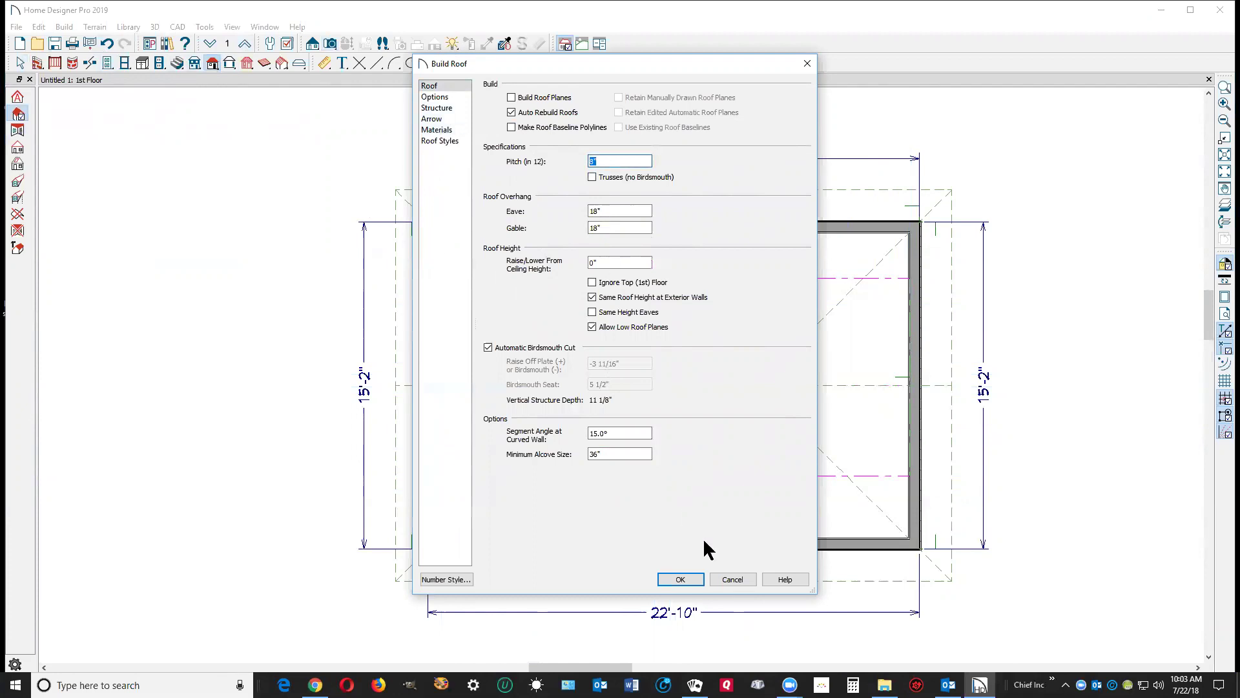
# Close the roof settings and join the right ceiling plane to the left one.
pyautogui.click(733, 580)
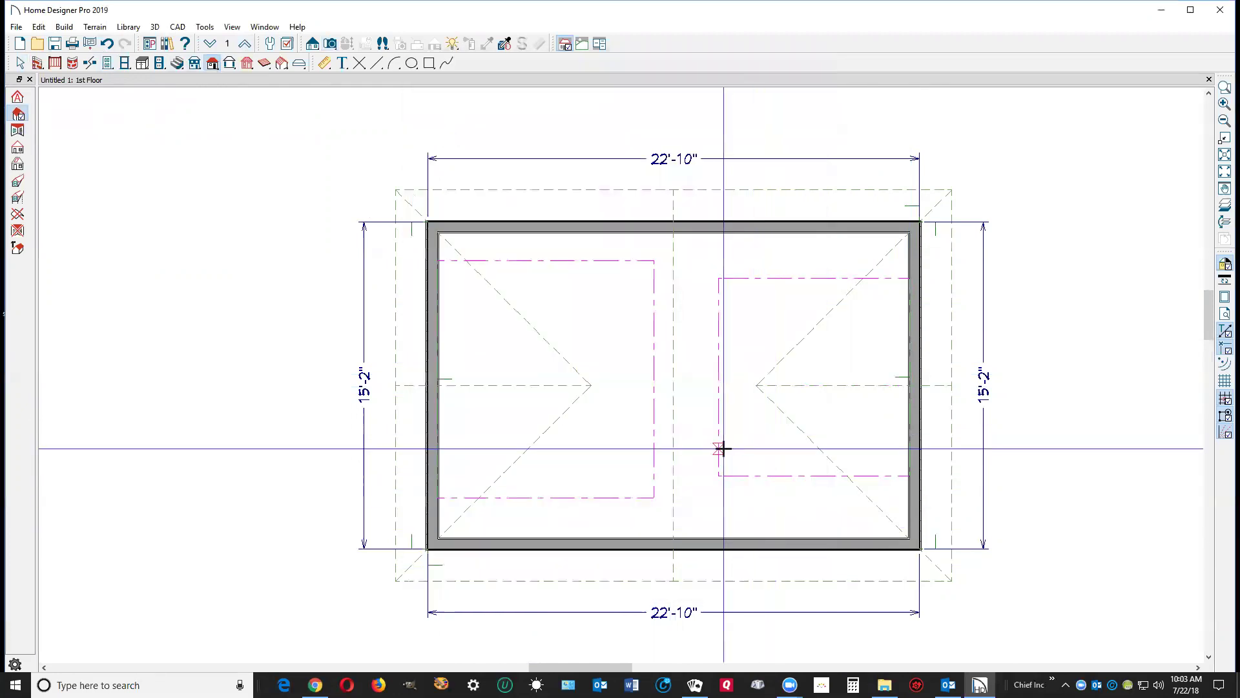
pyautogui.rightClick(721, 399)
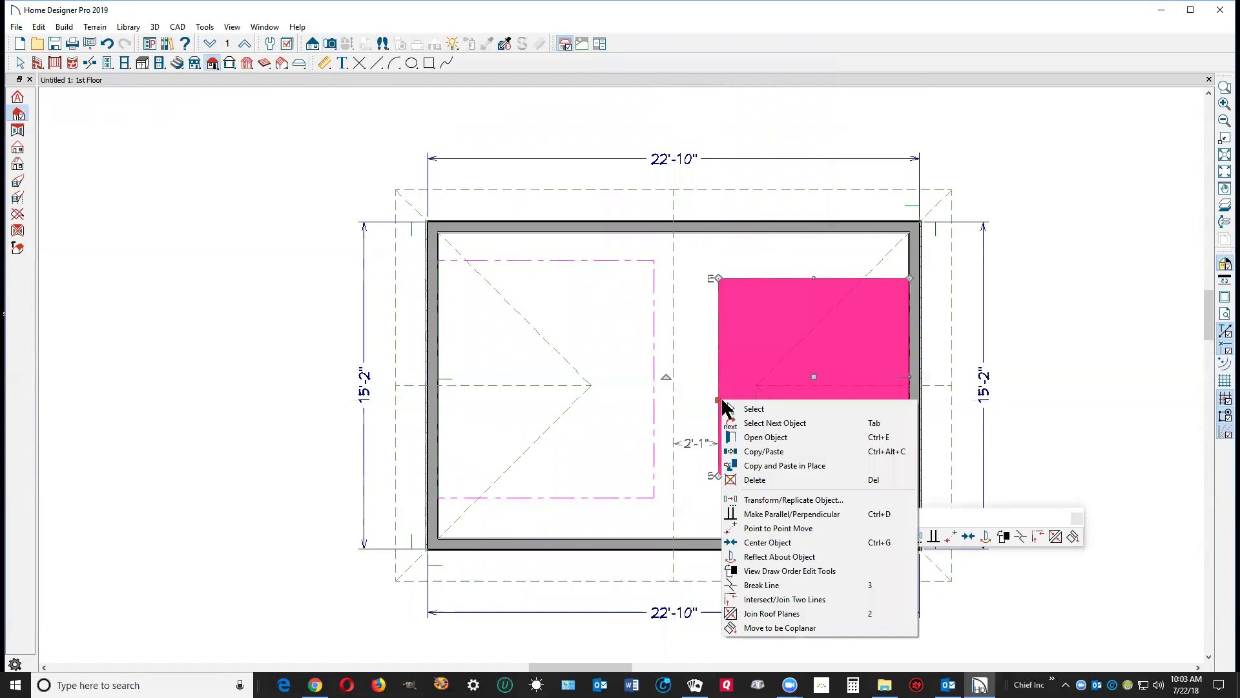
pyautogui.click(761, 613)
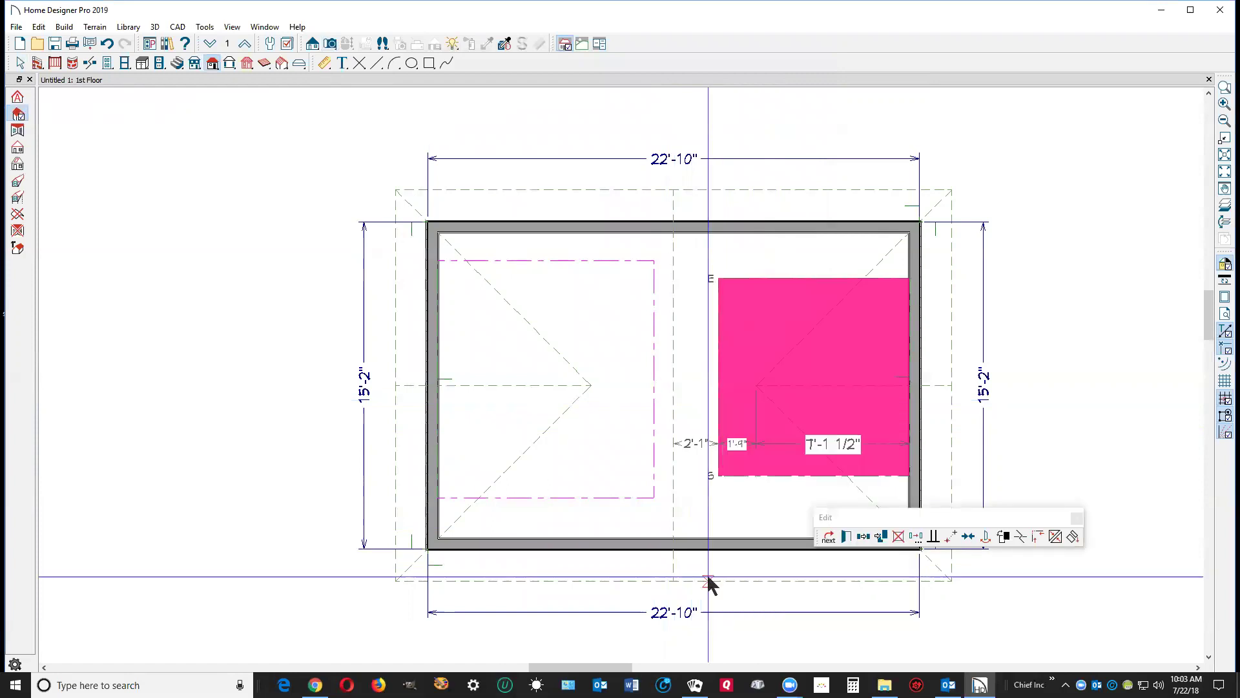
pyautogui.click(650, 451)
pyautogui.click(786, 378)
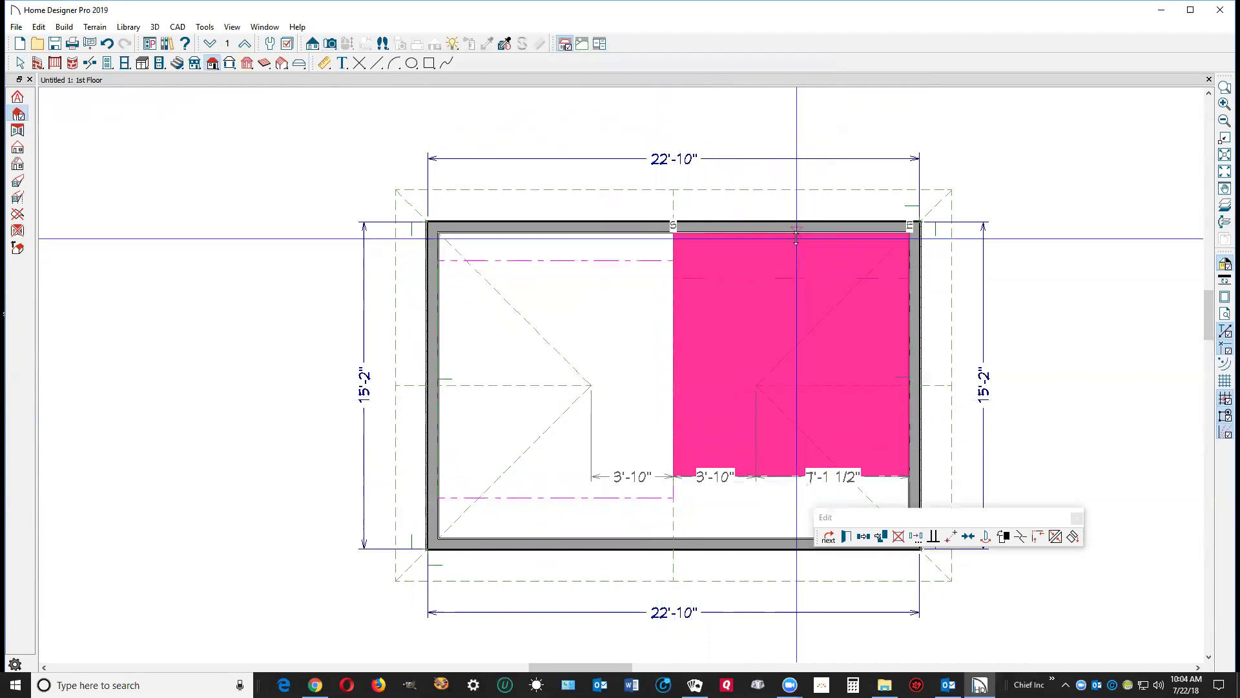
pyautogui.click(594, 266)
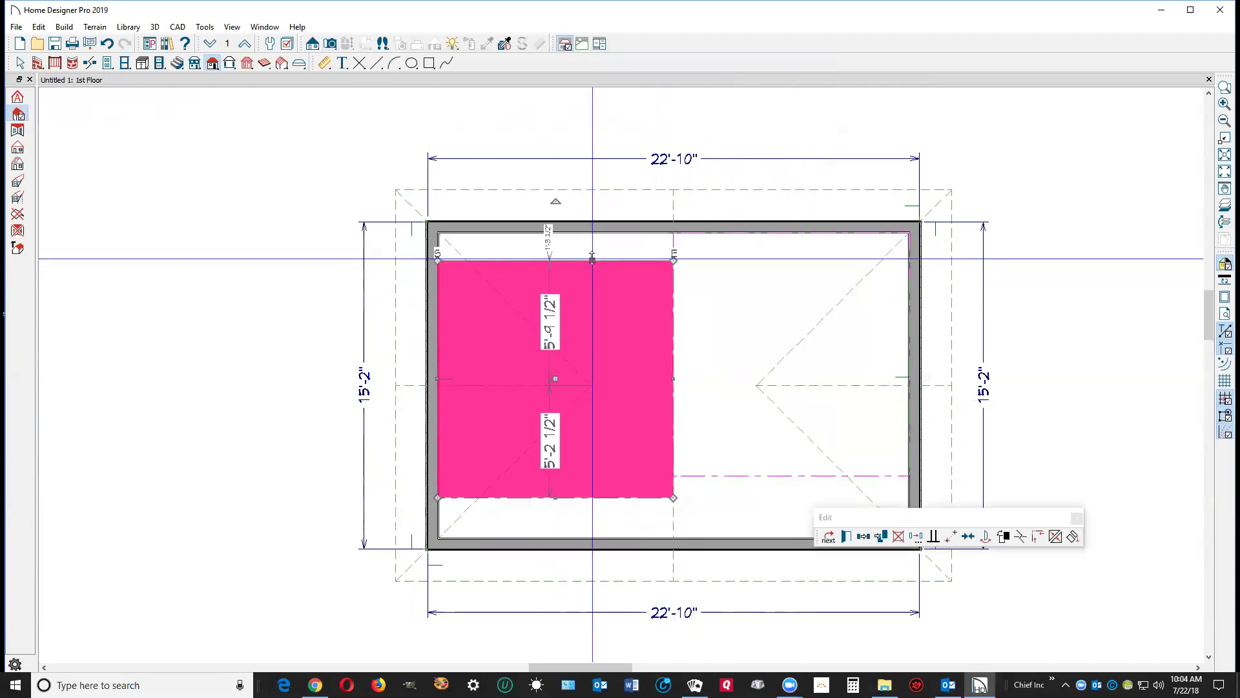
# Extend the left plane to the top and bottom walls and the right plane to the bottom wall.
pyautogui.moveTo(591, 260); pyautogui.dragTo(591, 233)
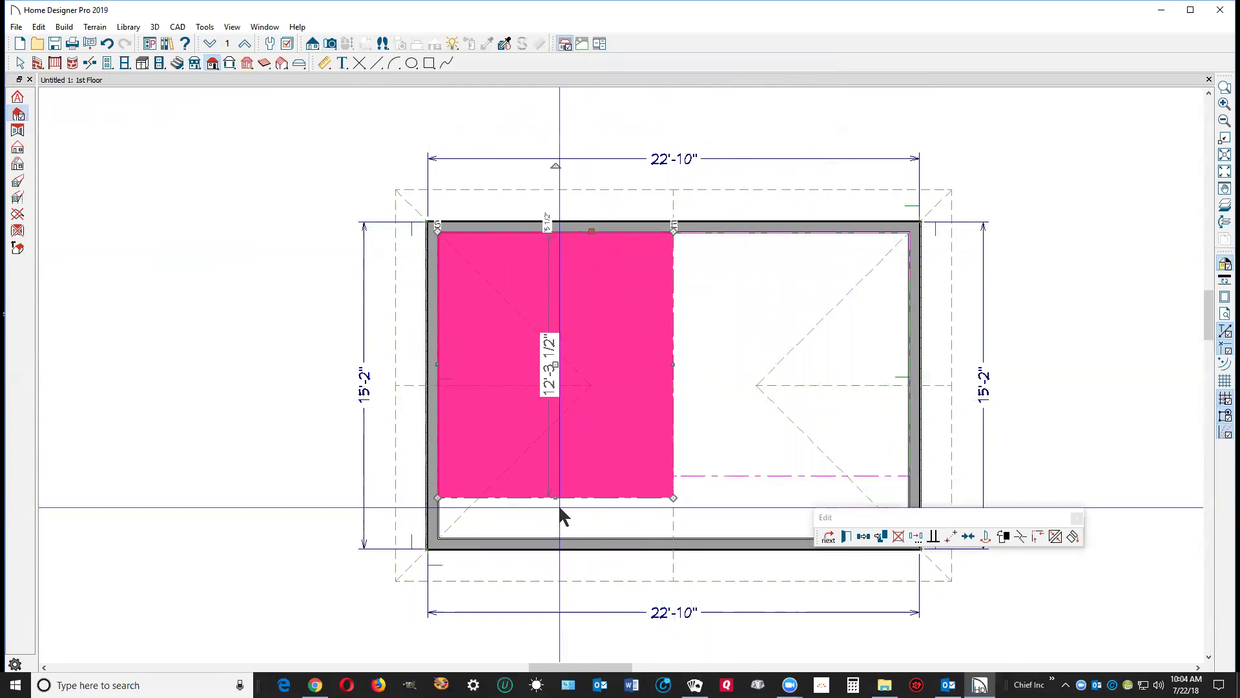
pyautogui.moveTo(555, 498); pyautogui.dragTo(553, 539)
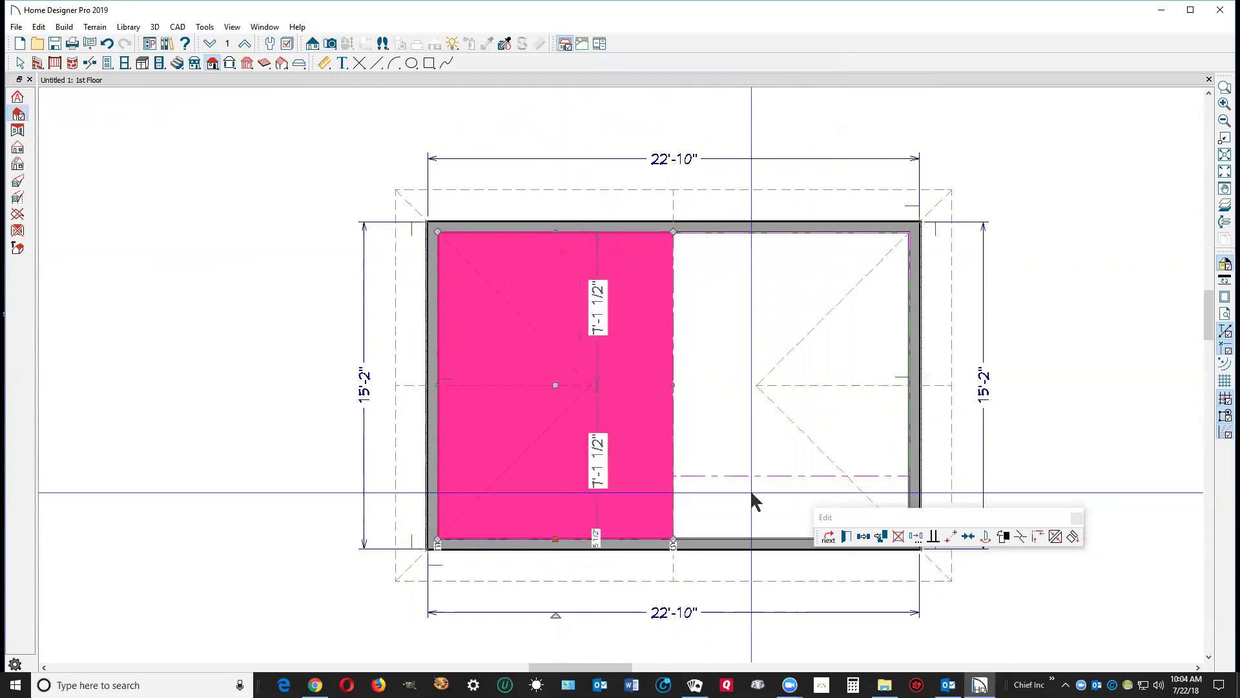
pyautogui.click(784, 476)
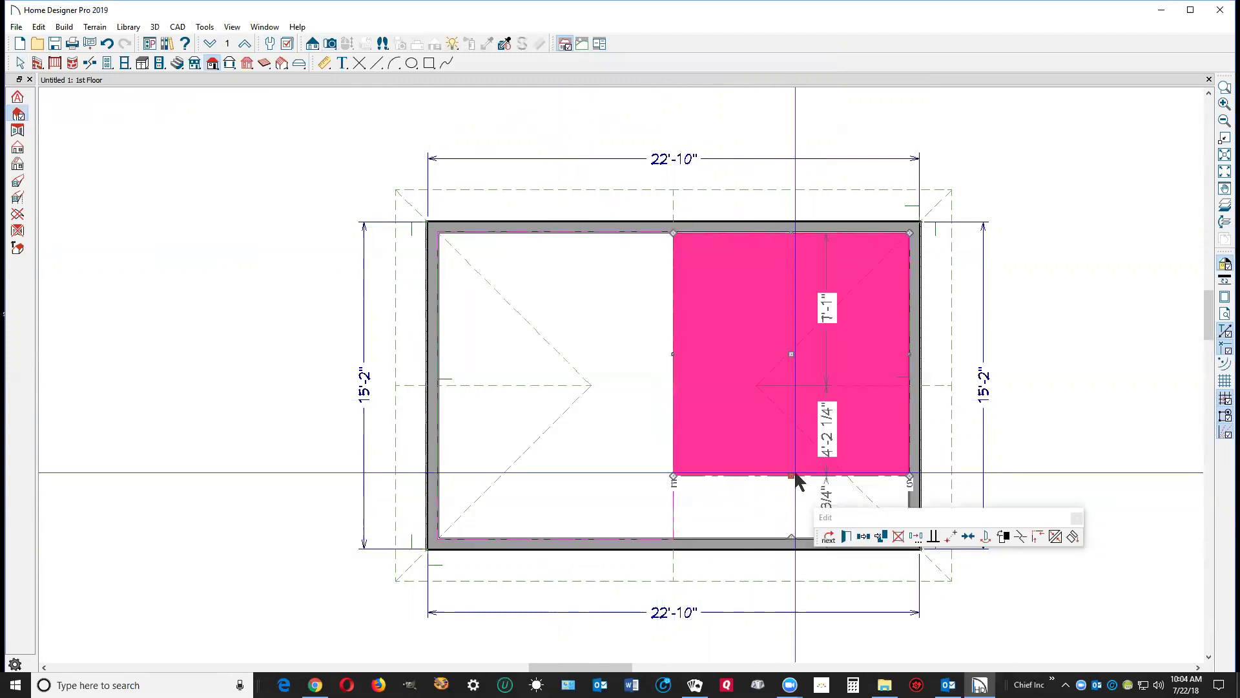
pyautogui.moveTo(793, 476); pyautogui.dragTo(788, 542)
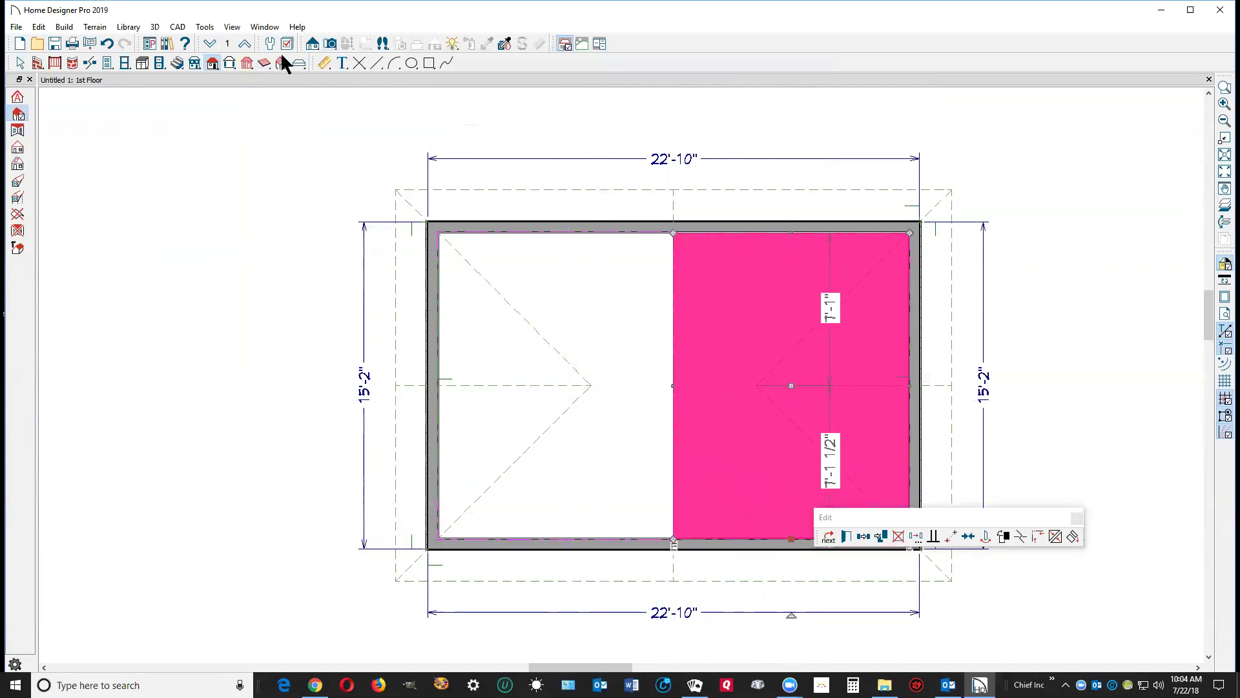
pyautogui.click(330, 44)
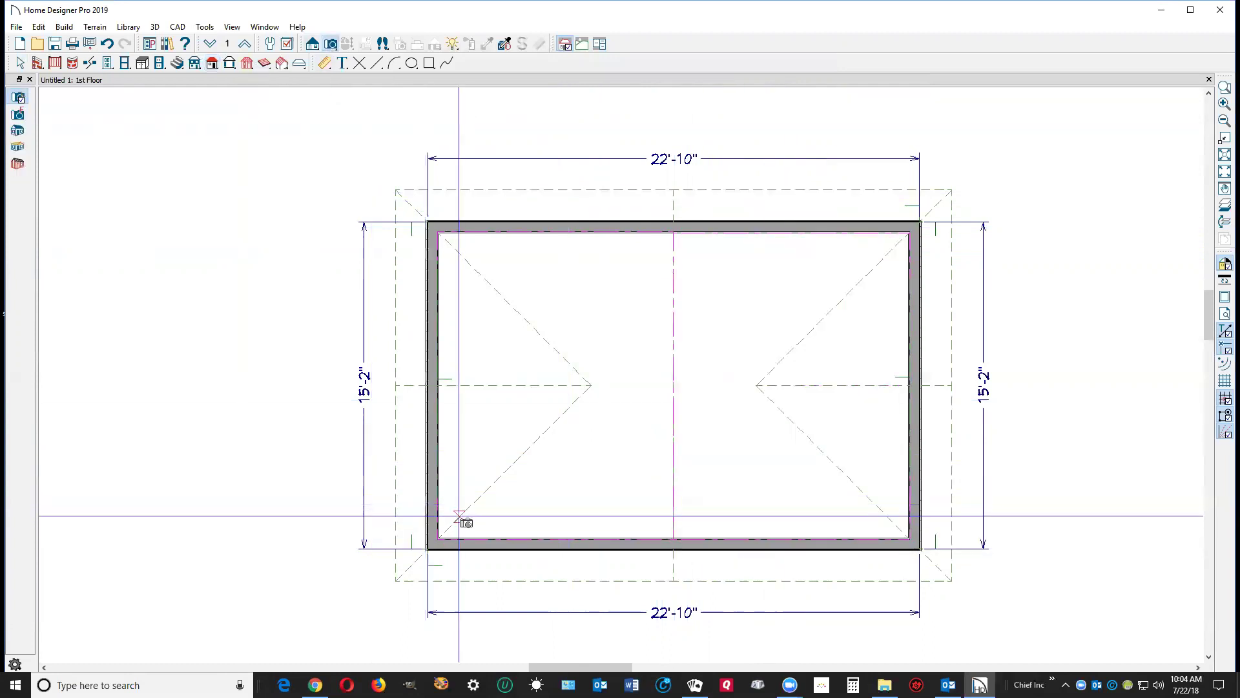
pyautogui.moveTo(462, 514); pyautogui.dragTo(610, 352)
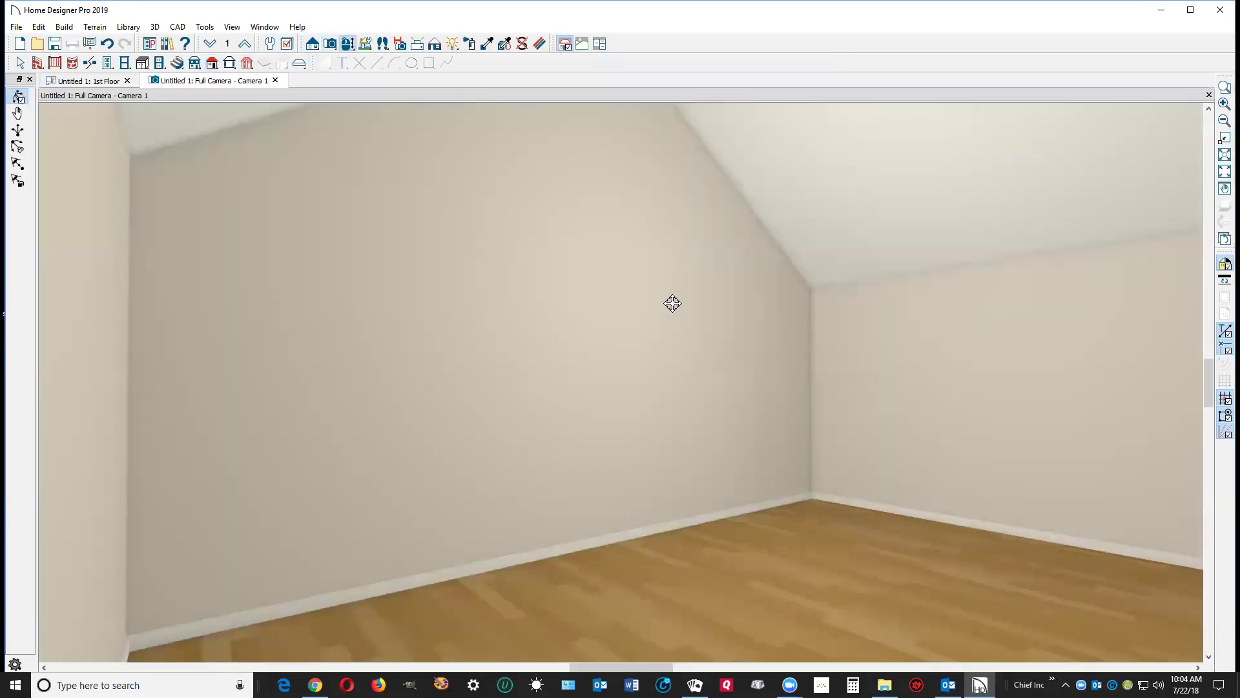
pyautogui.moveTo(674, 299)
pyautogui.mouseDown()
pyautogui.moveTo(664, 261)
pyautogui.moveTo(662, 279)
pyautogui.mouseUp()
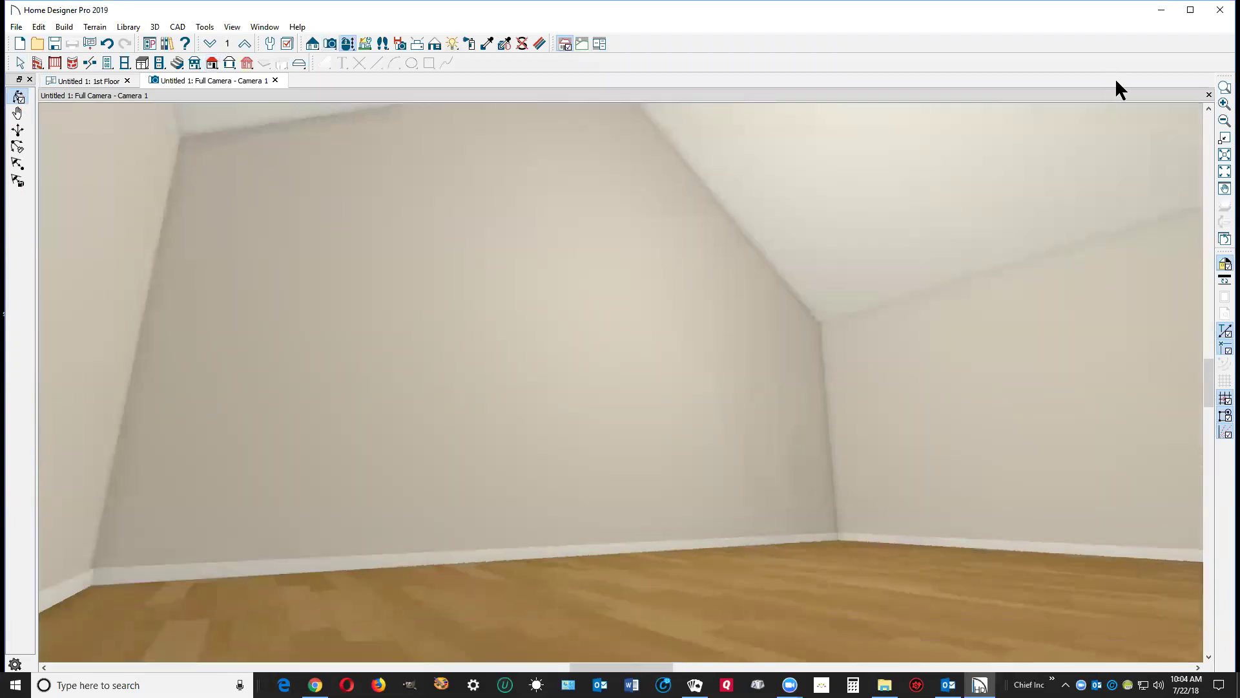
pyautogui.click(1209, 95)
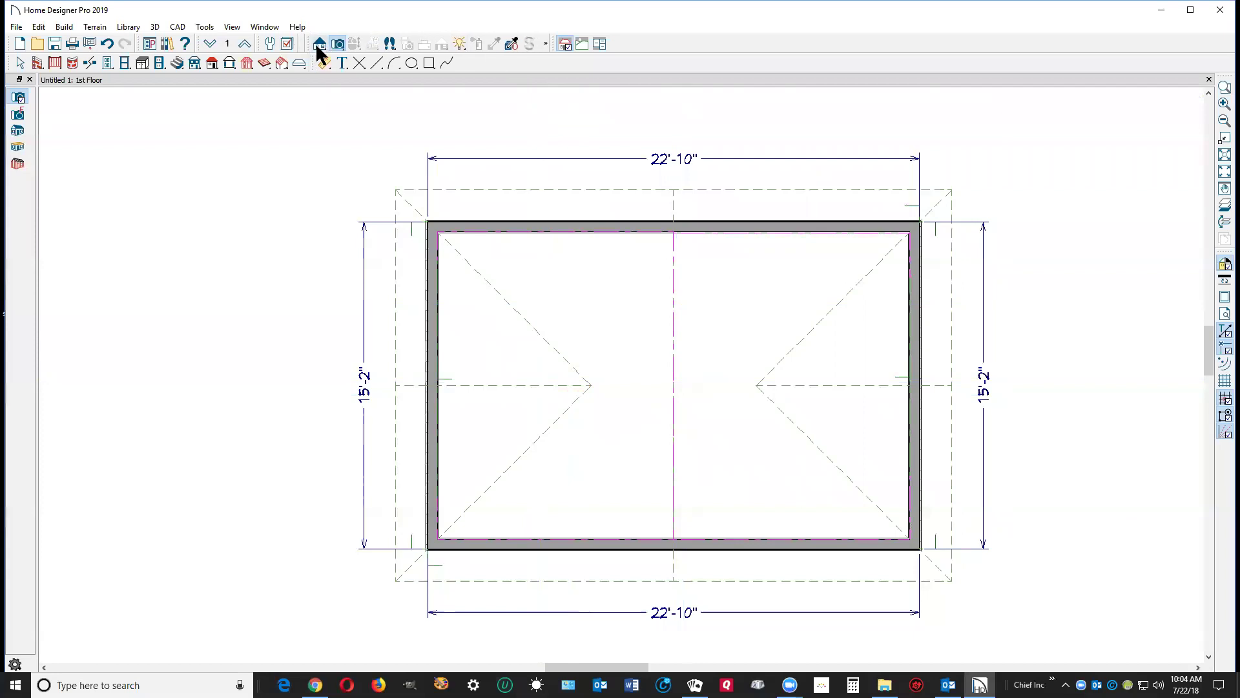
pyautogui.moveTo(689, 386); pyautogui.dragTo(690, 90)
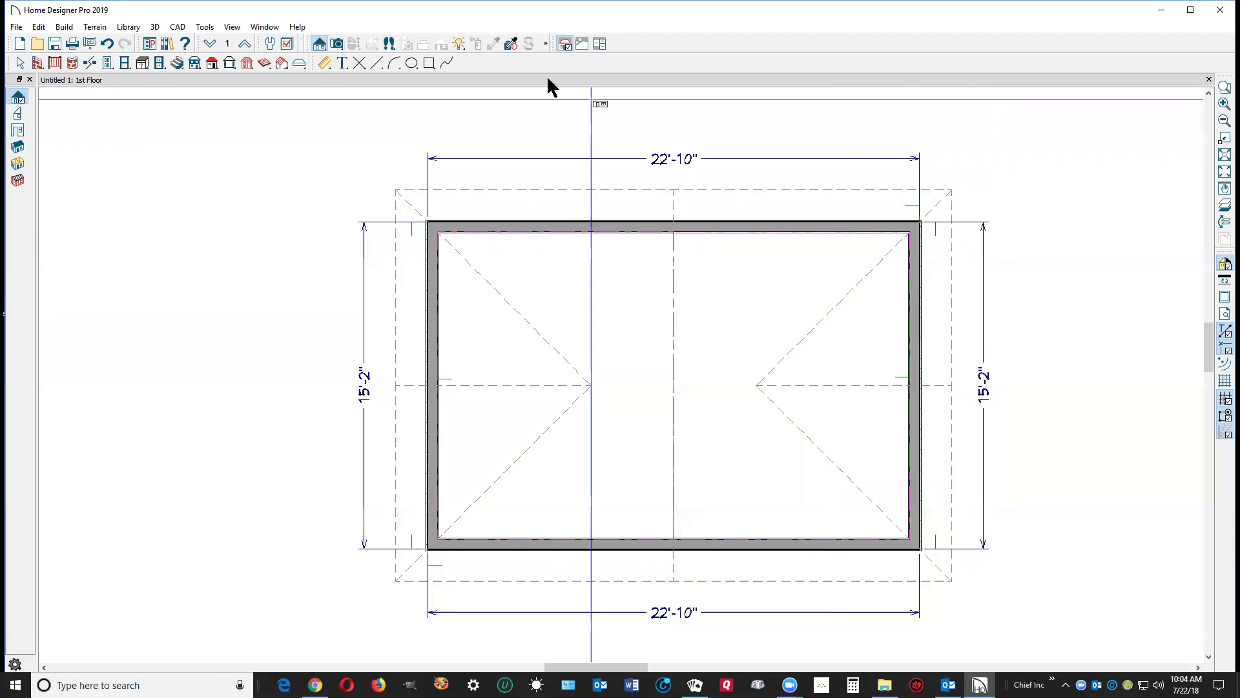
pyautogui.click(336, 44)
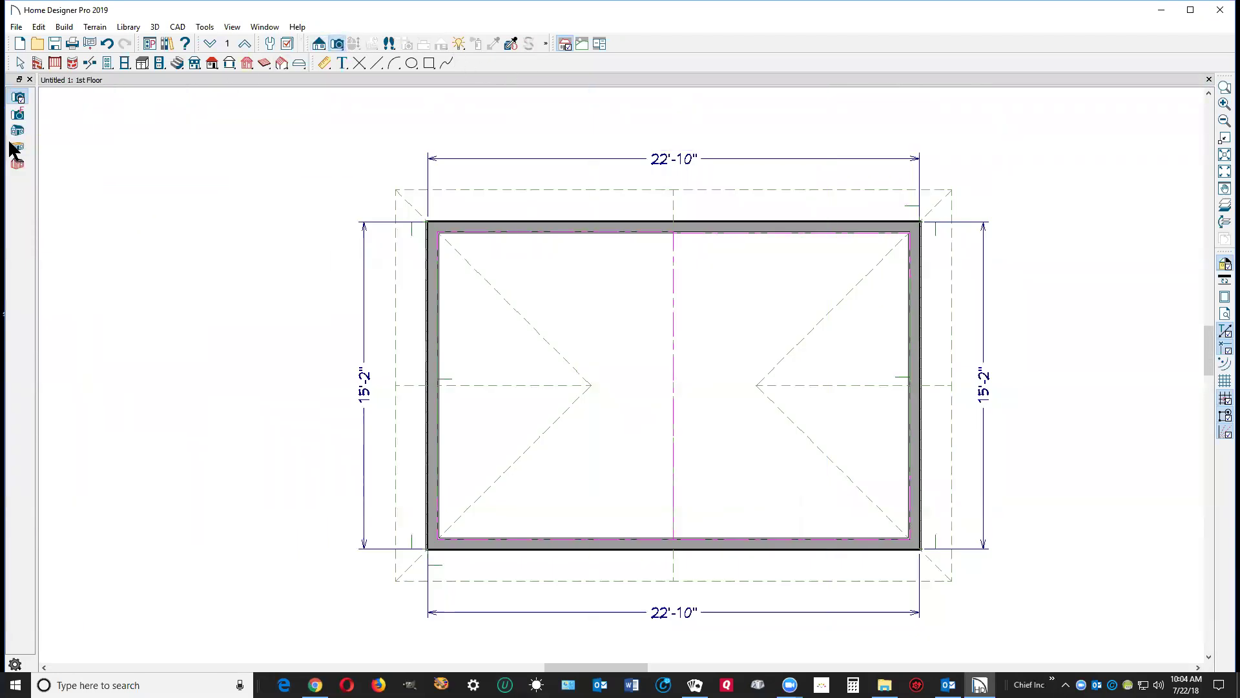
pyautogui.moveTo(631, 311); pyautogui.dragTo(119, 313)
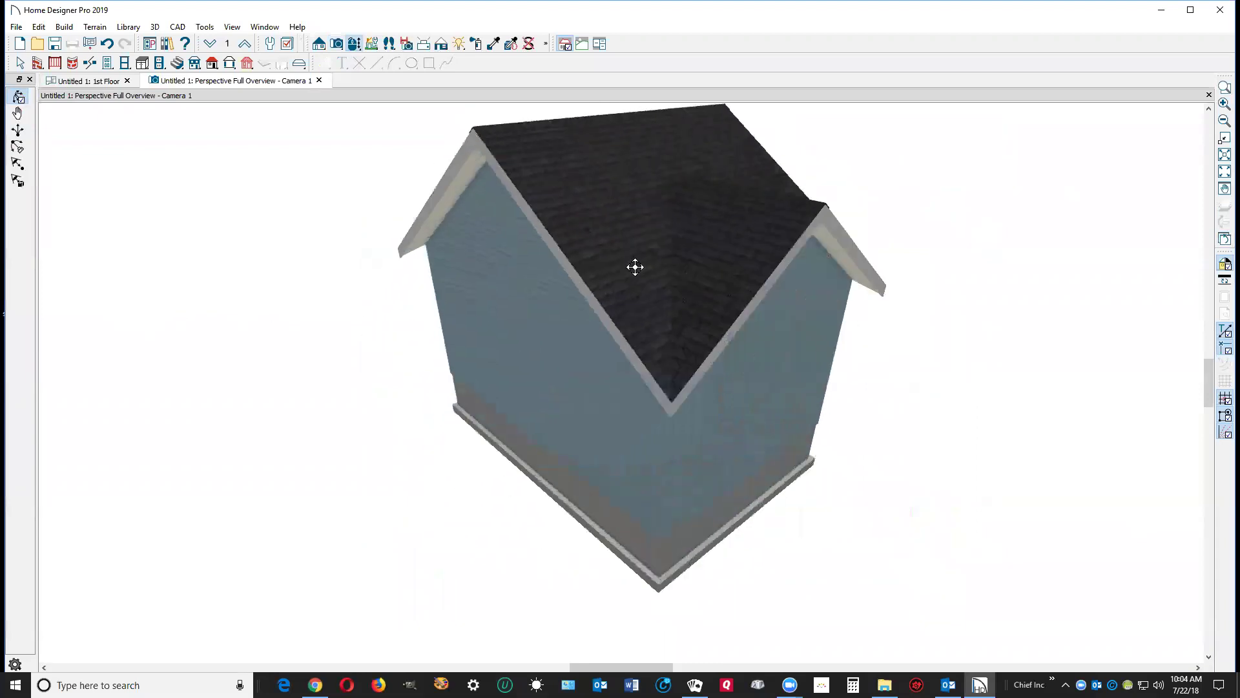
pyautogui.click(1208, 96)
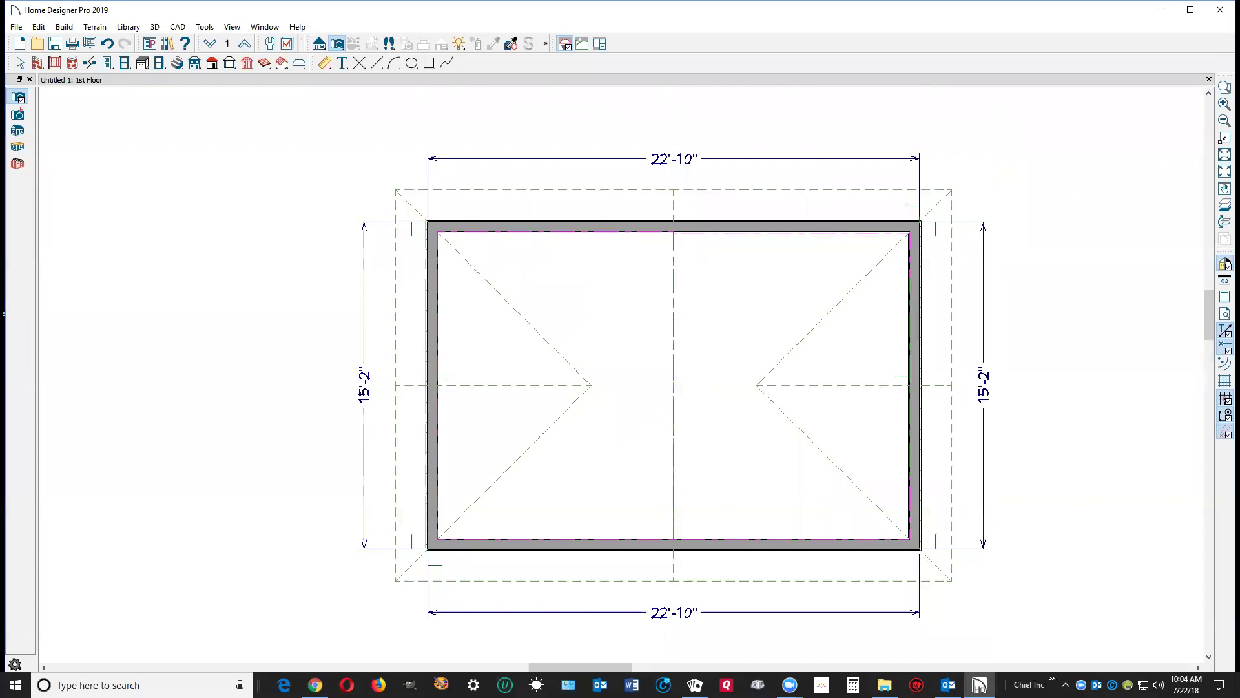